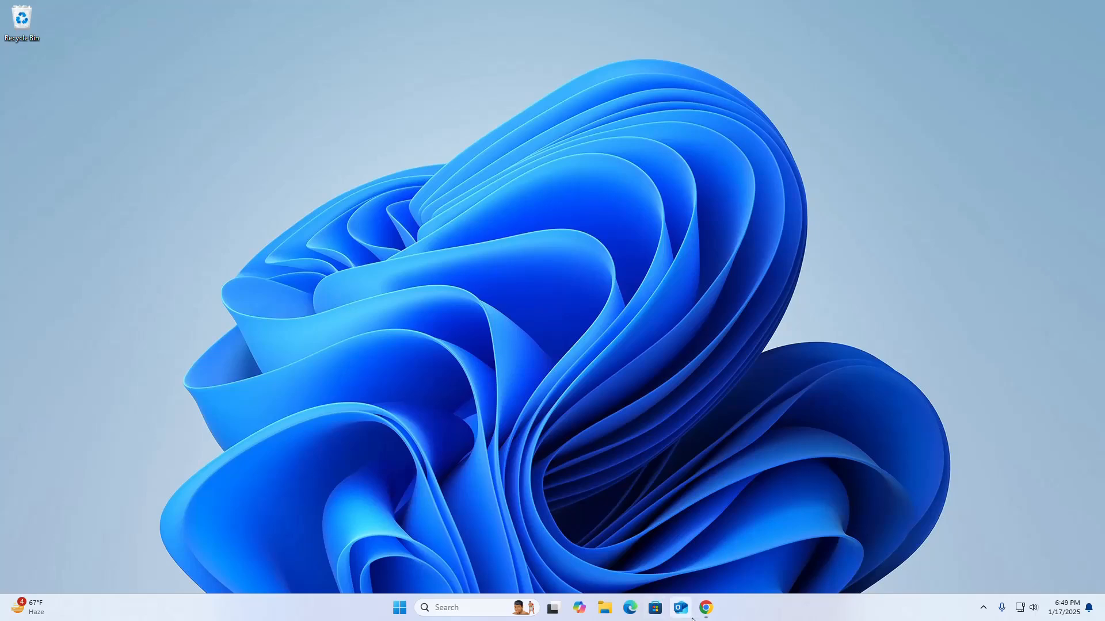
Look up the Wubuntu ISO through the wubuntu.org download page and its SourceForge files page in Chrome, and close the browser
click(705, 611)
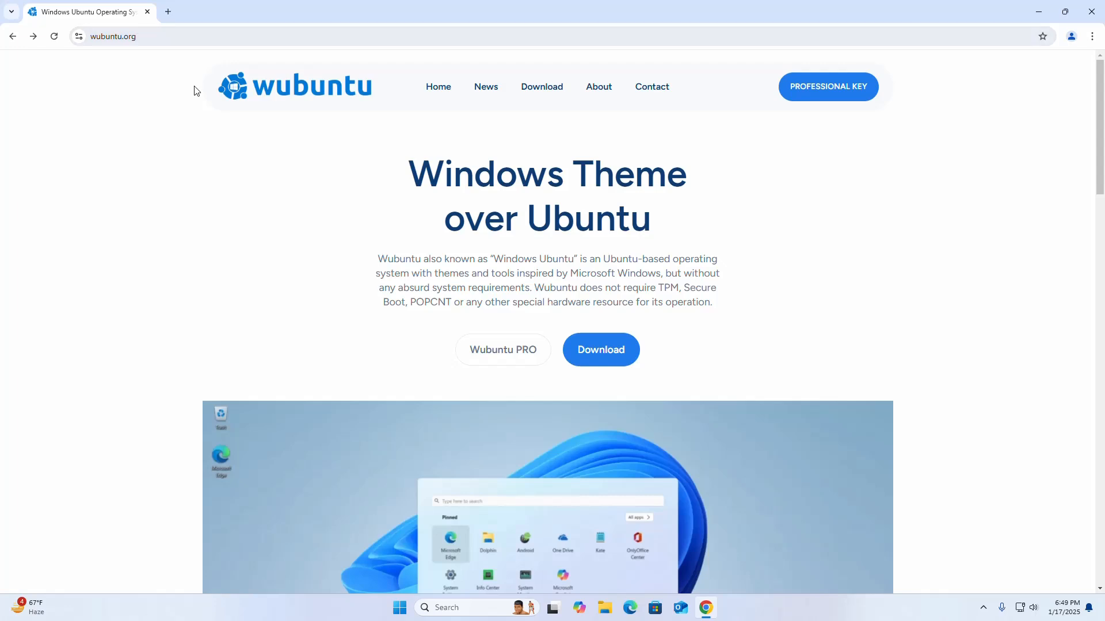
click(534, 91)
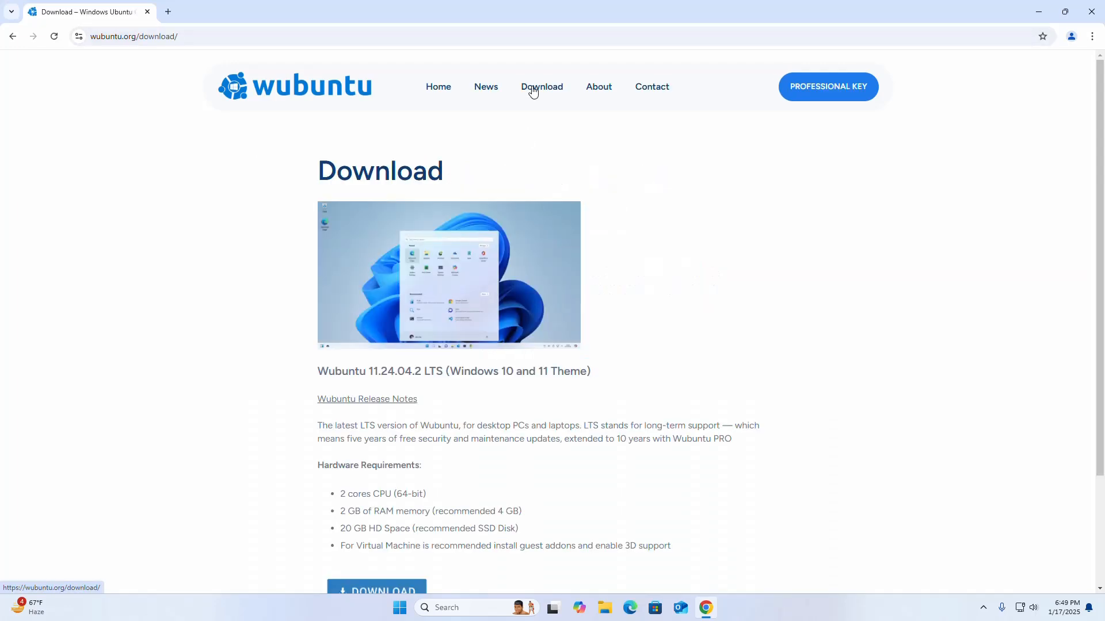
scroll(619, 266, down, 3)
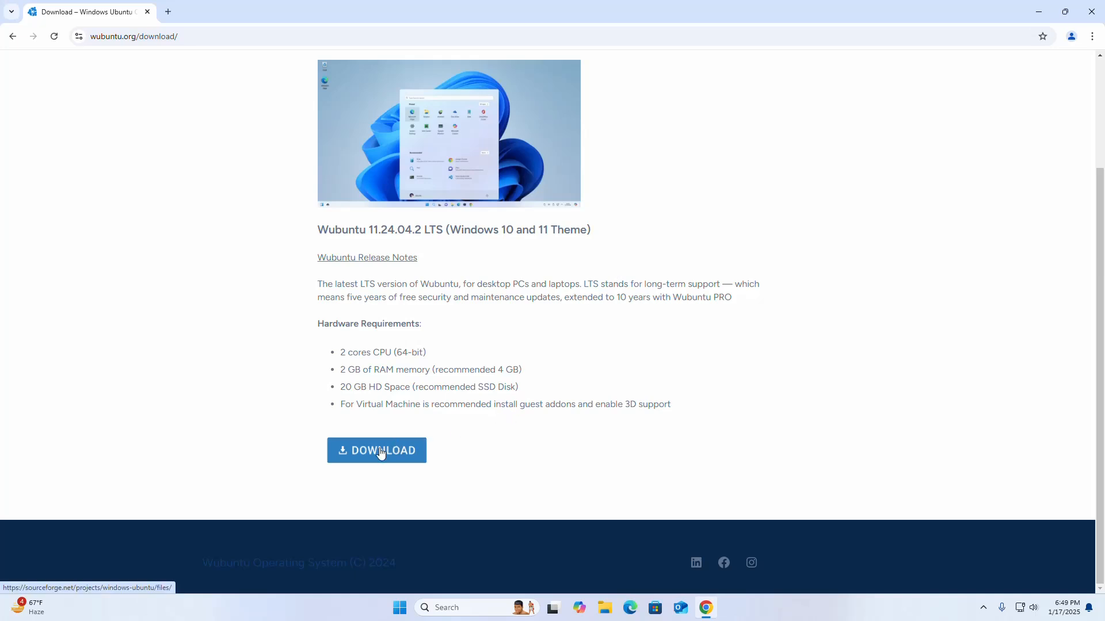
click(381, 453)
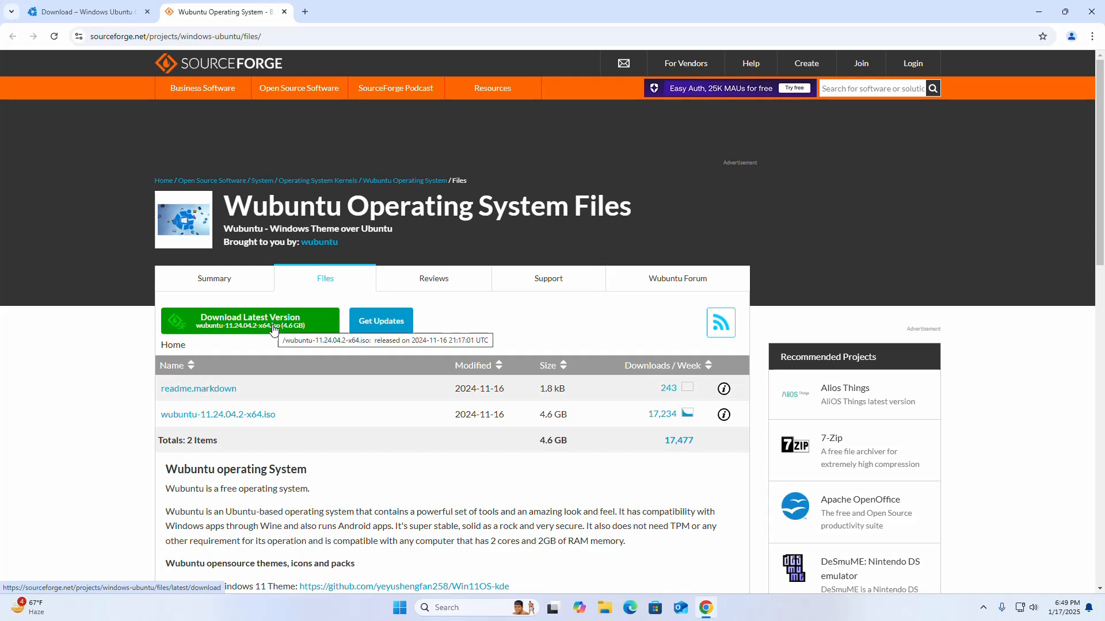
click(284, 11)
click(1090, 12)
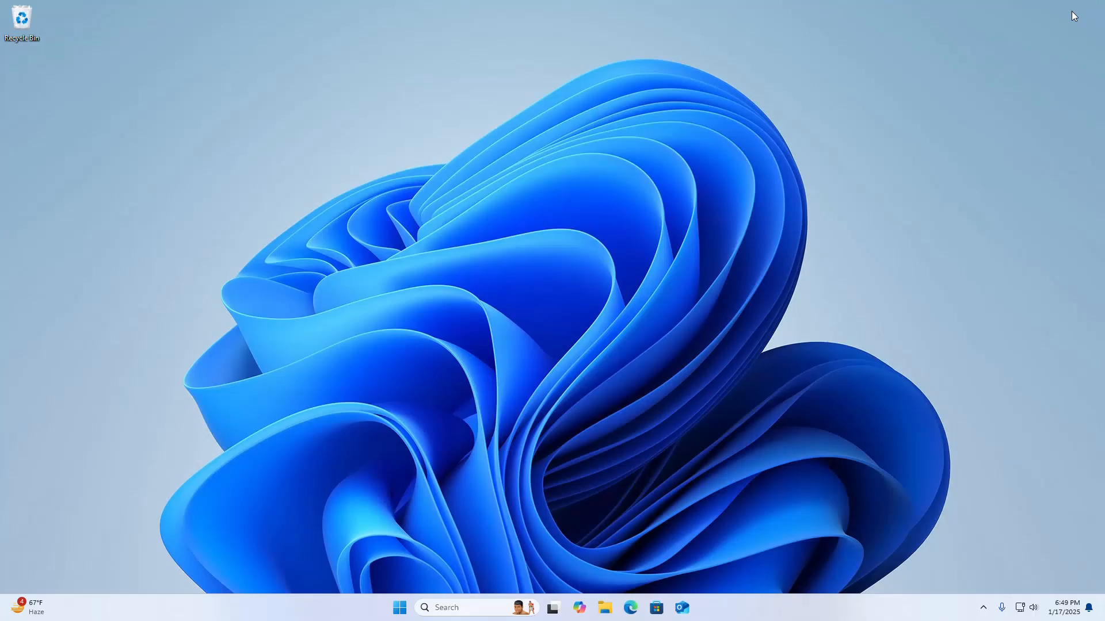
Open Oracle VirtualBox on the host computer and maximize its manager window
click(479, 608)
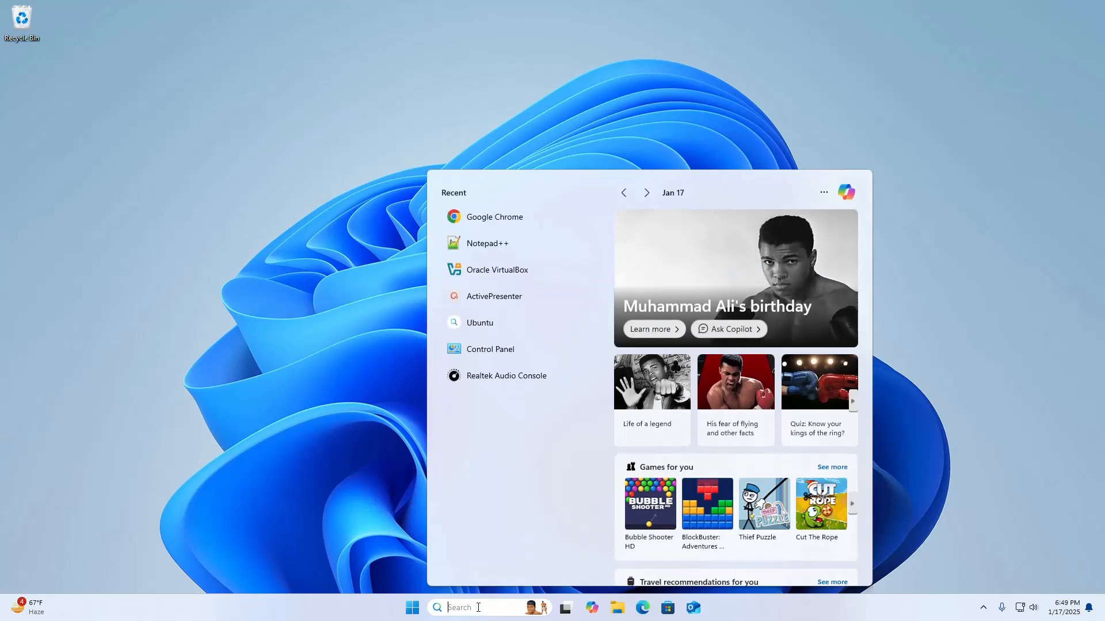
text(v)
click(739, 254)
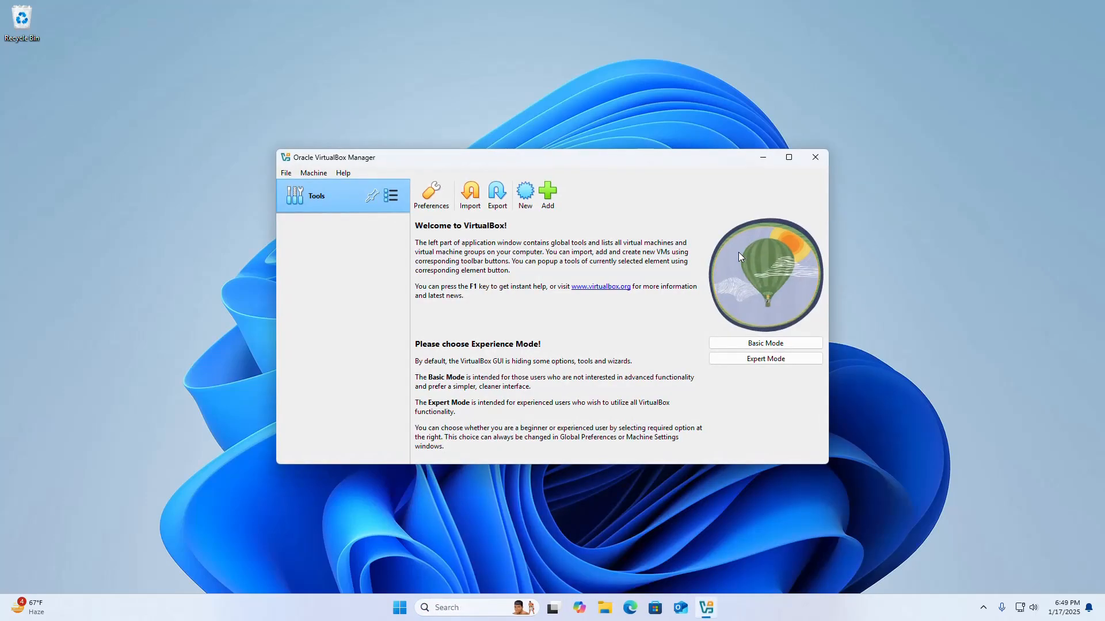
click(788, 158)
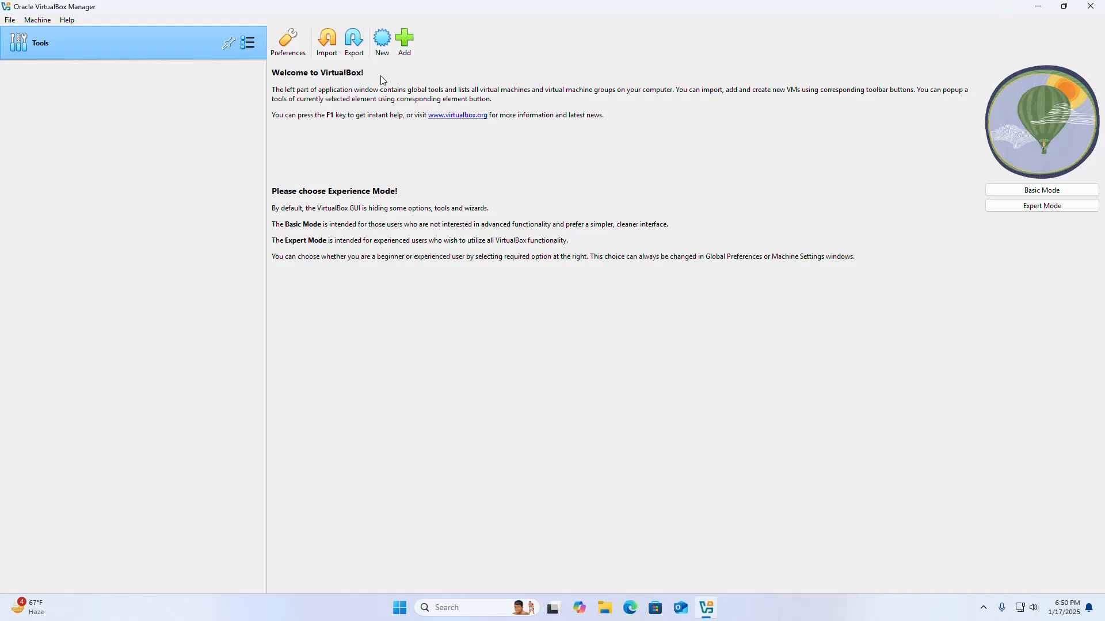
Start creating a new virtual machine and name it Windows Ubuntu
click(382, 46)
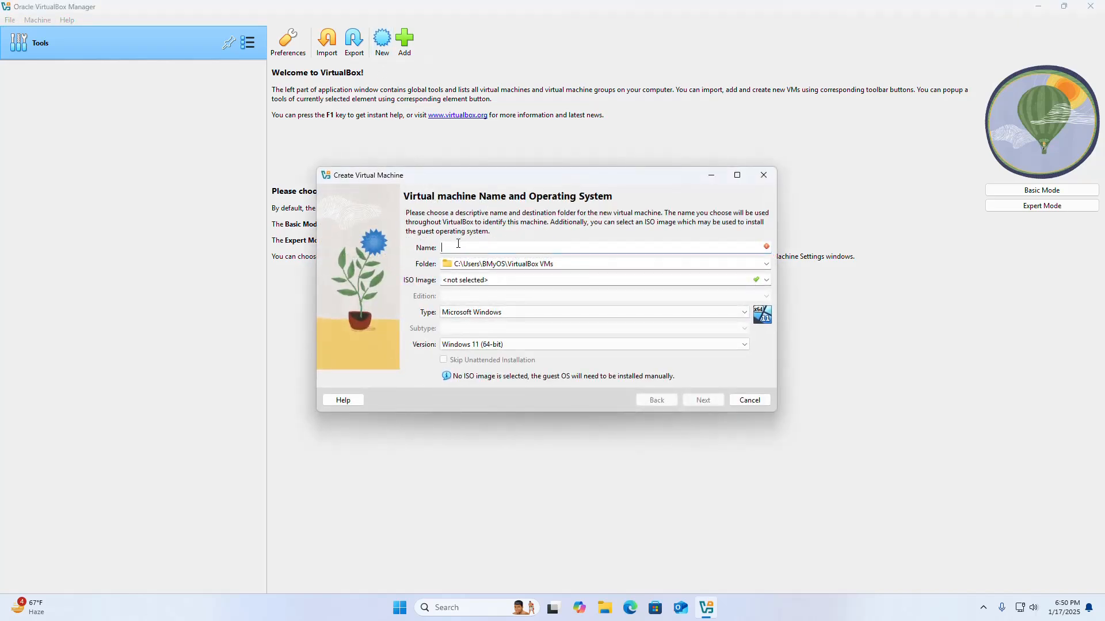
text(Windows Ubuntu)
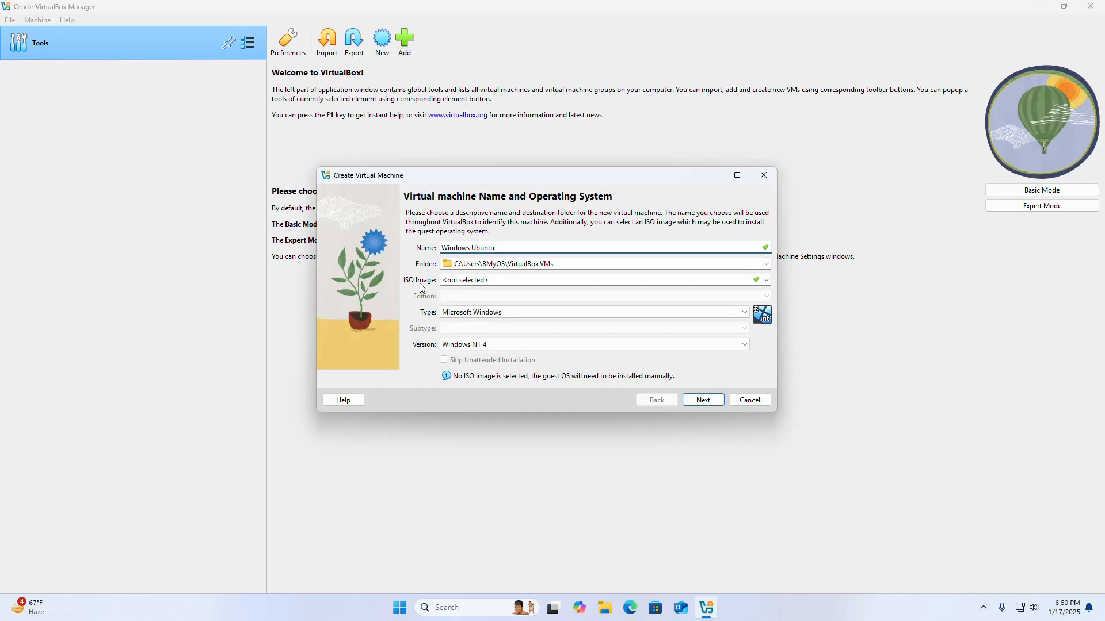
Choose wubuntu-11.24.04.2-x64.iso from Downloads as the new machine's ISO image and skip the unattended installation
click(768, 281)
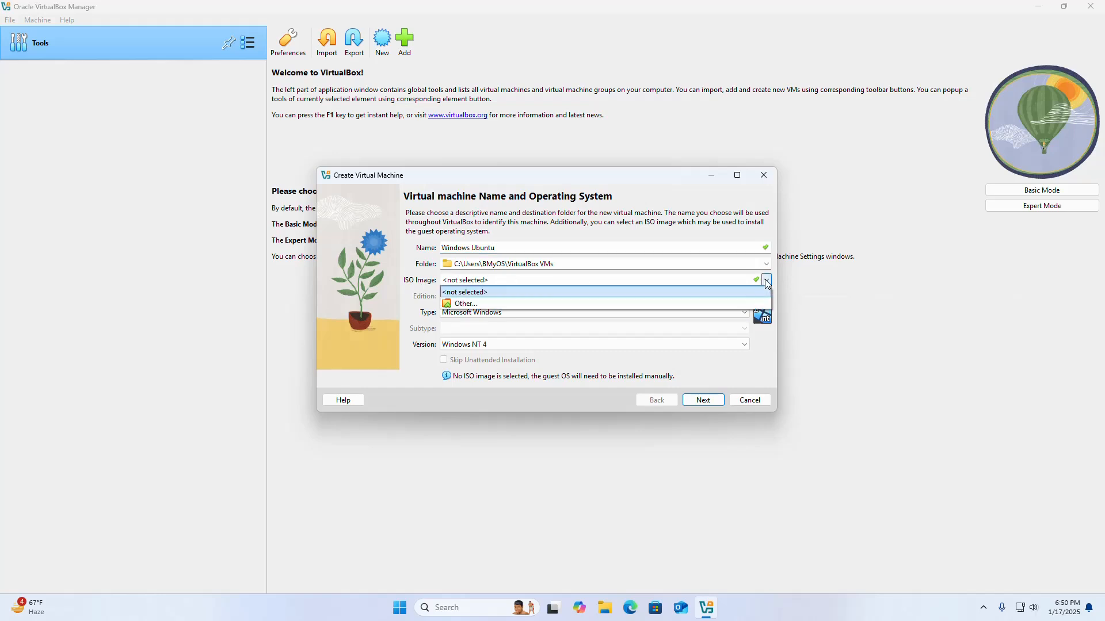
click(476, 305)
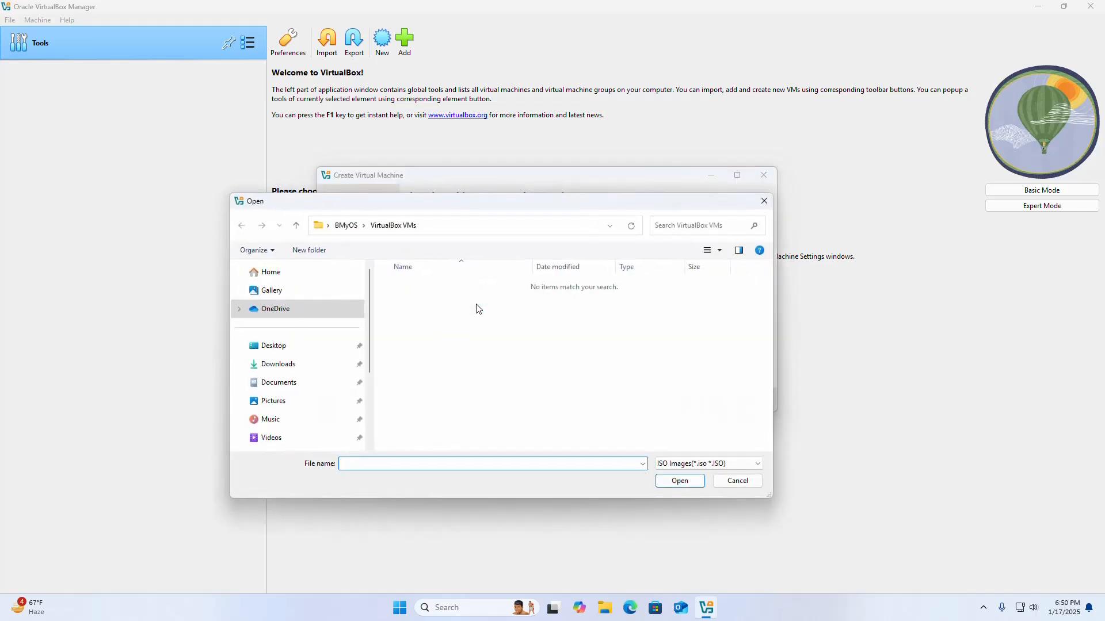
click(290, 364)
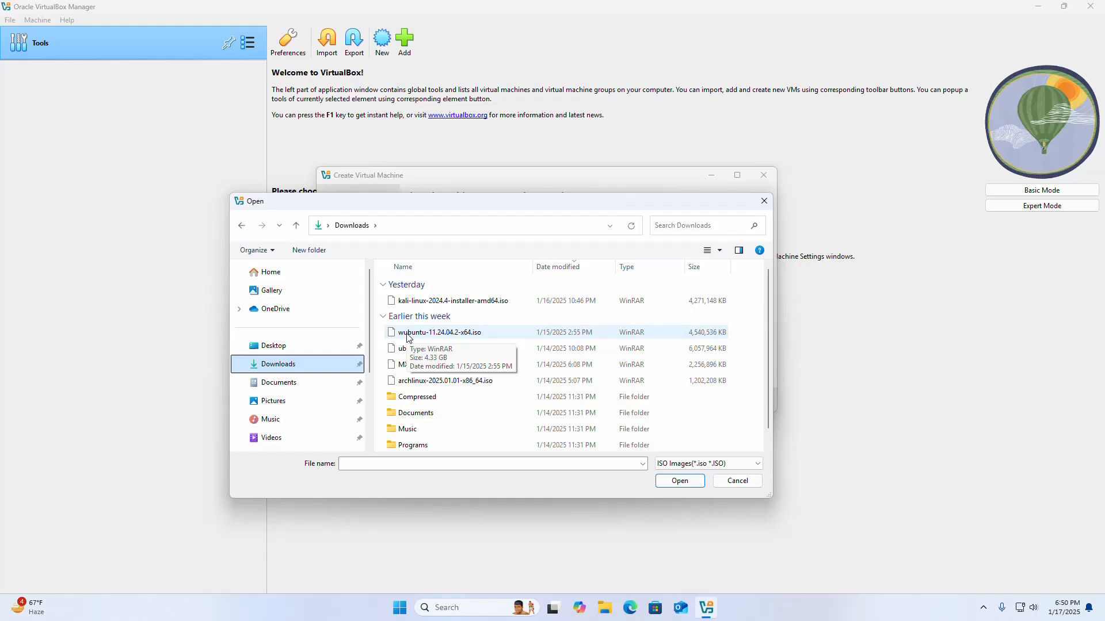
click(481, 334)
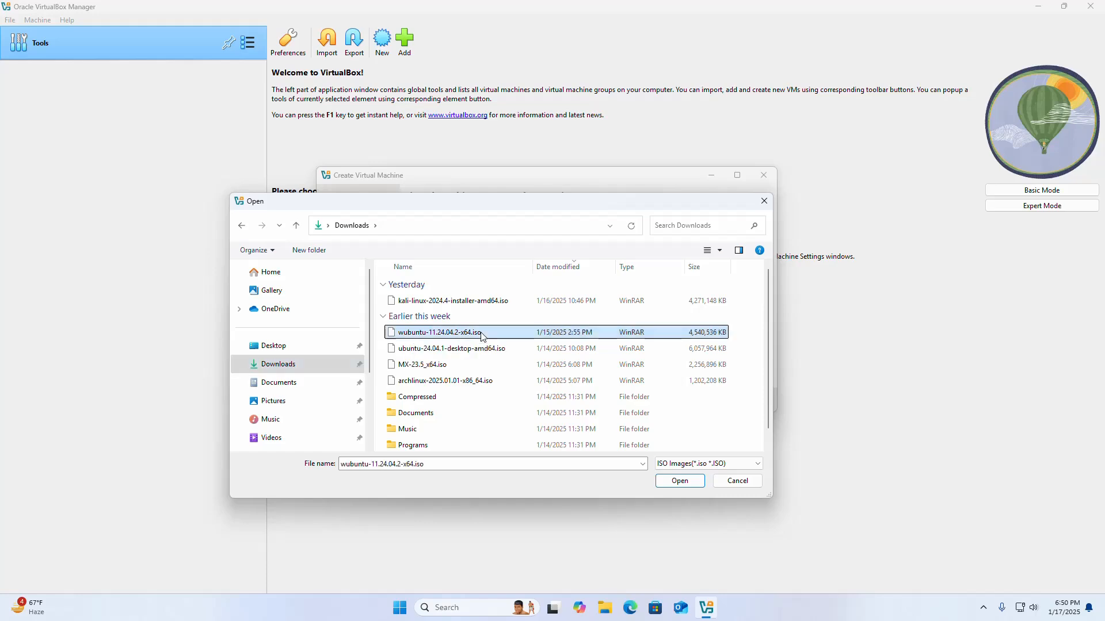
click(681, 482)
click(443, 361)
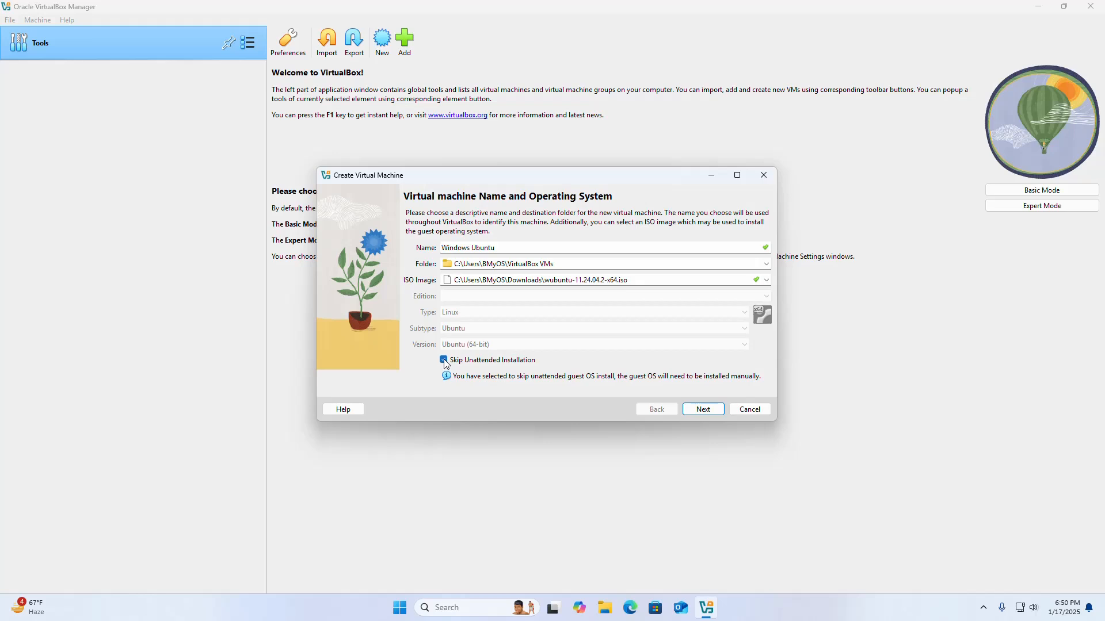
click(704, 410)
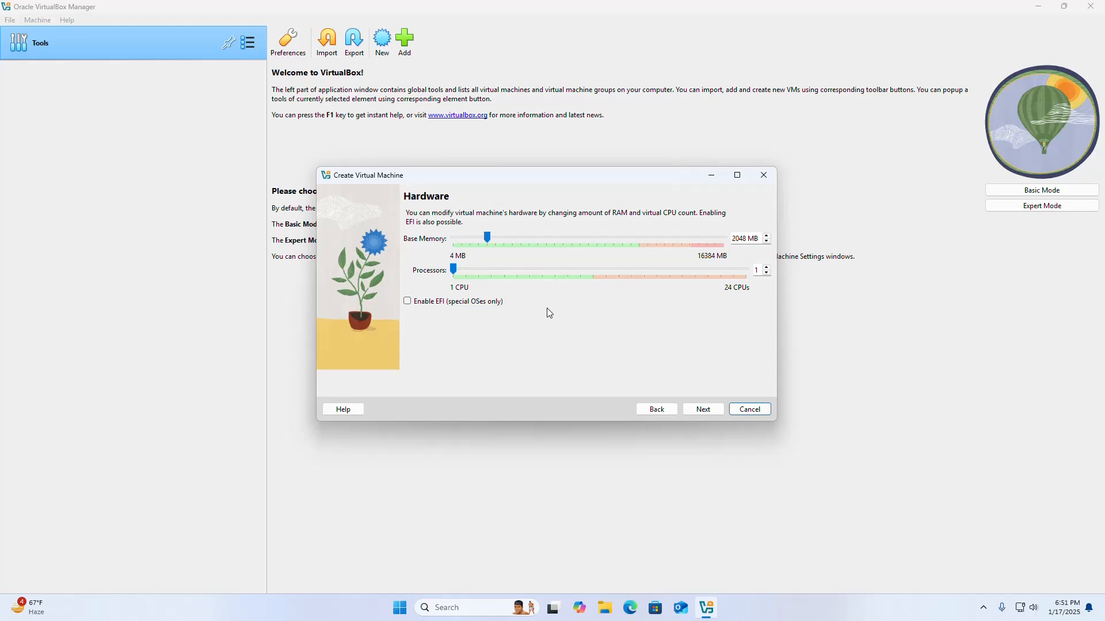
Set the new machine's base memory to 4096 MB and its processors to 6
double_click(740, 239)
text(4096)
double_click(756, 270)
text(6)
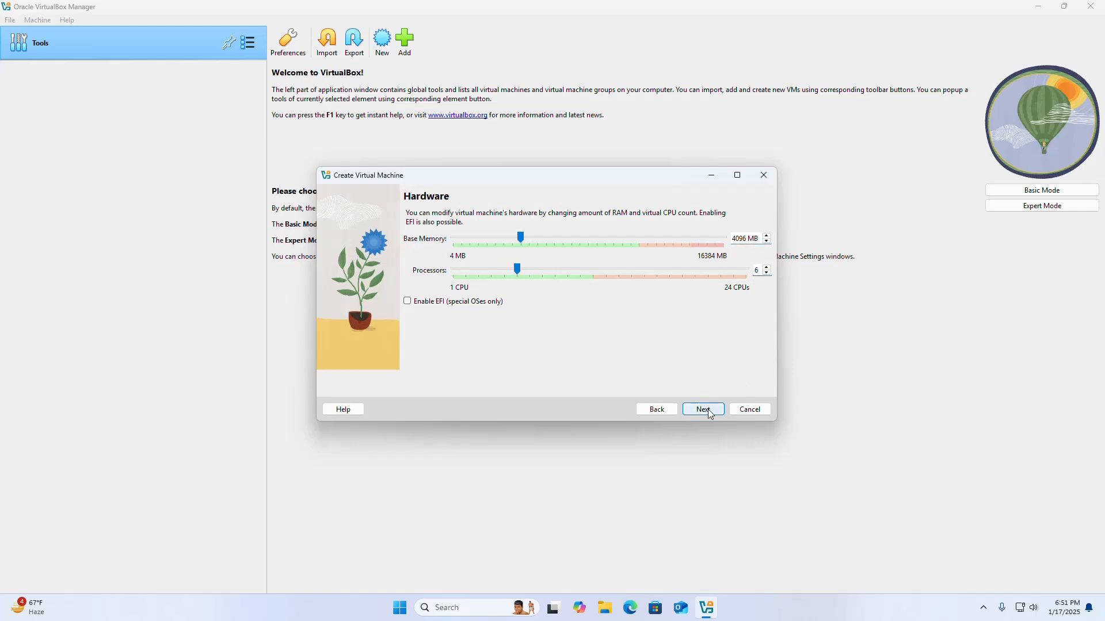
click(708, 411)
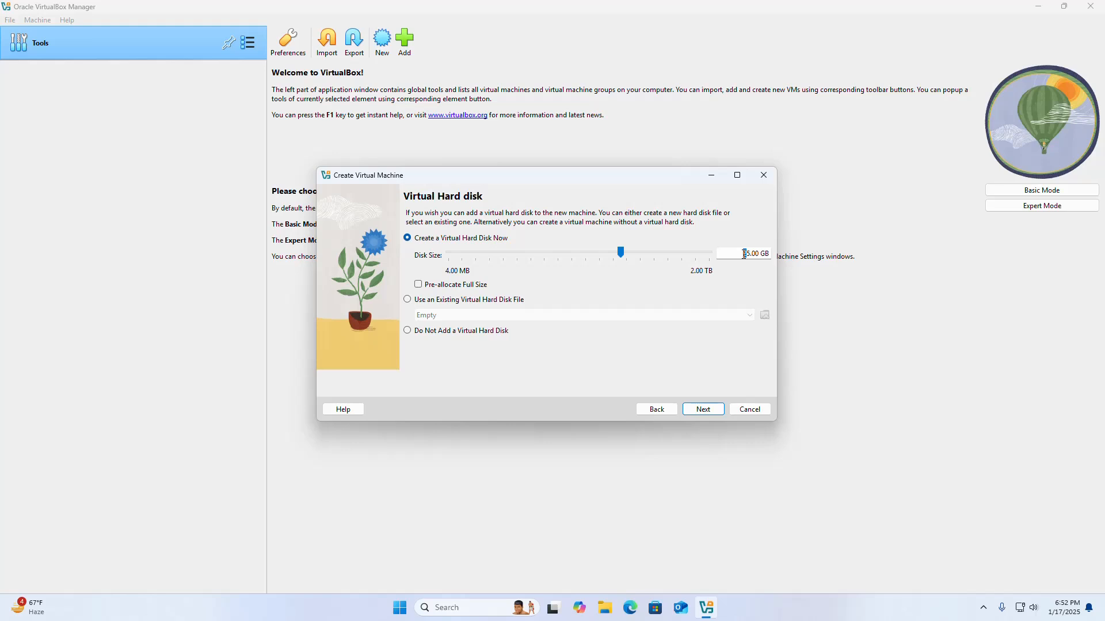
Give the new machine a 55 GB virtual hard disk and finish creating it
text(5)
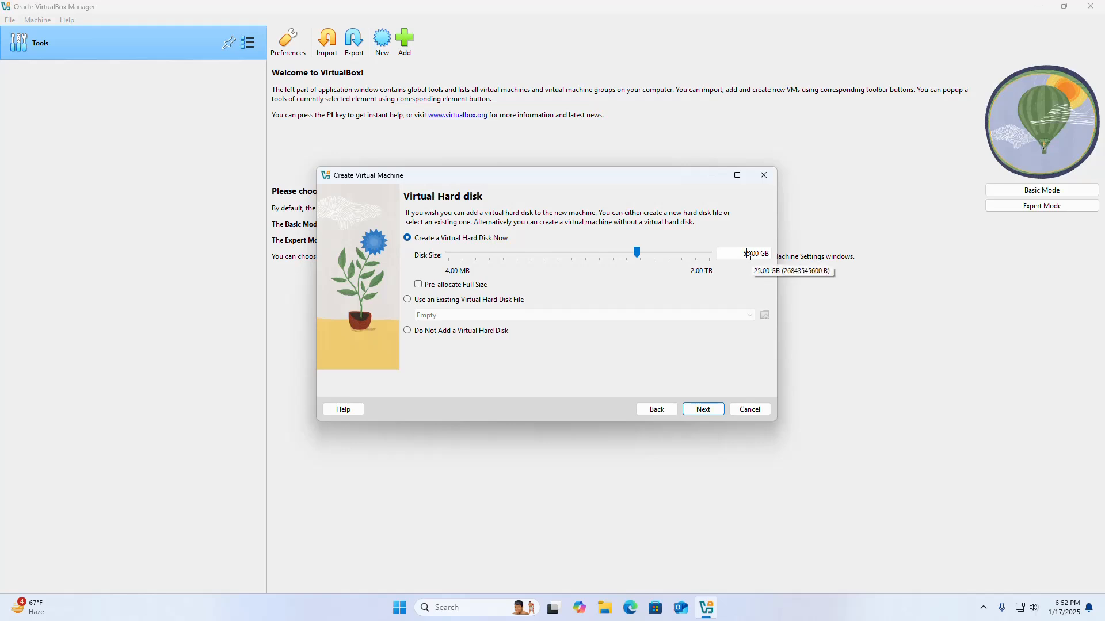
click(704, 409)
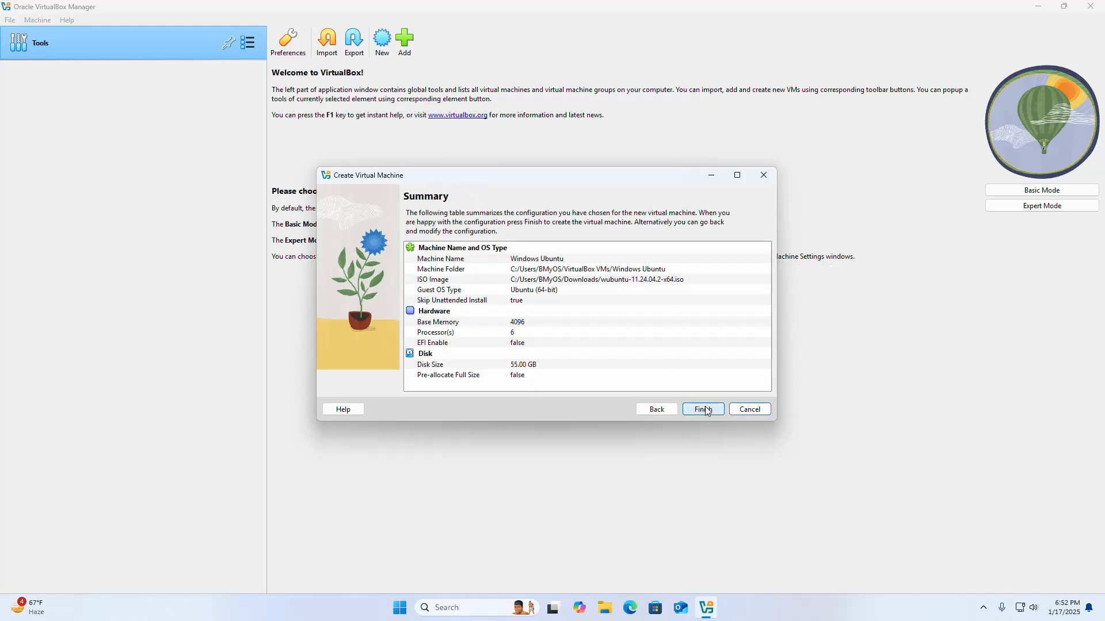
click(702, 407)
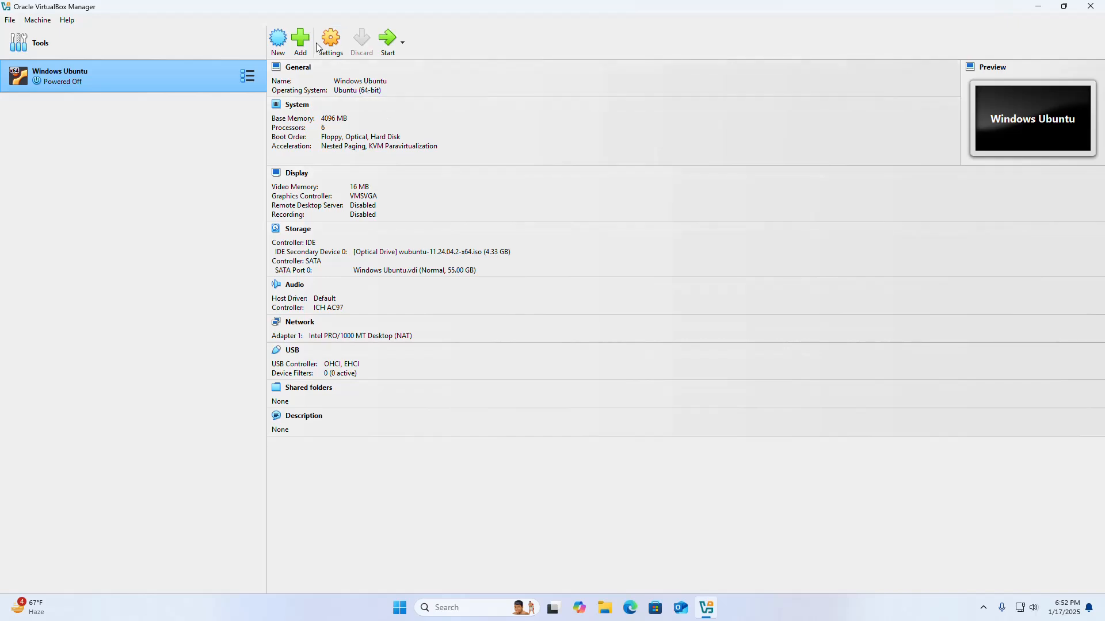
Set the video memory of the Windows Ubuntu machine to 128 MB in its display settings
click(324, 45)
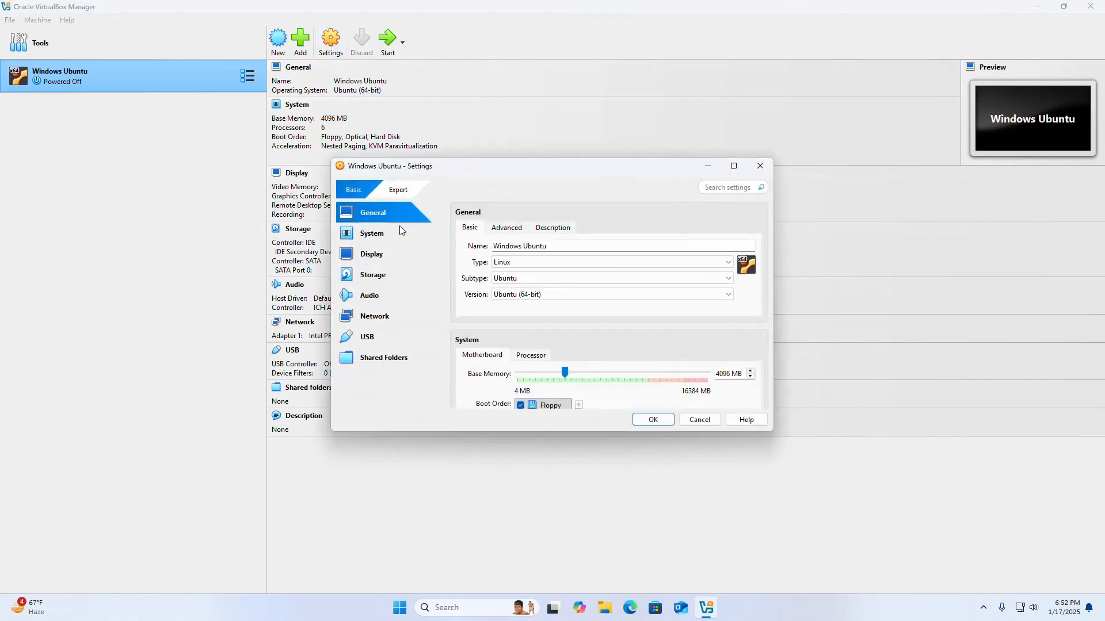
click(374, 261)
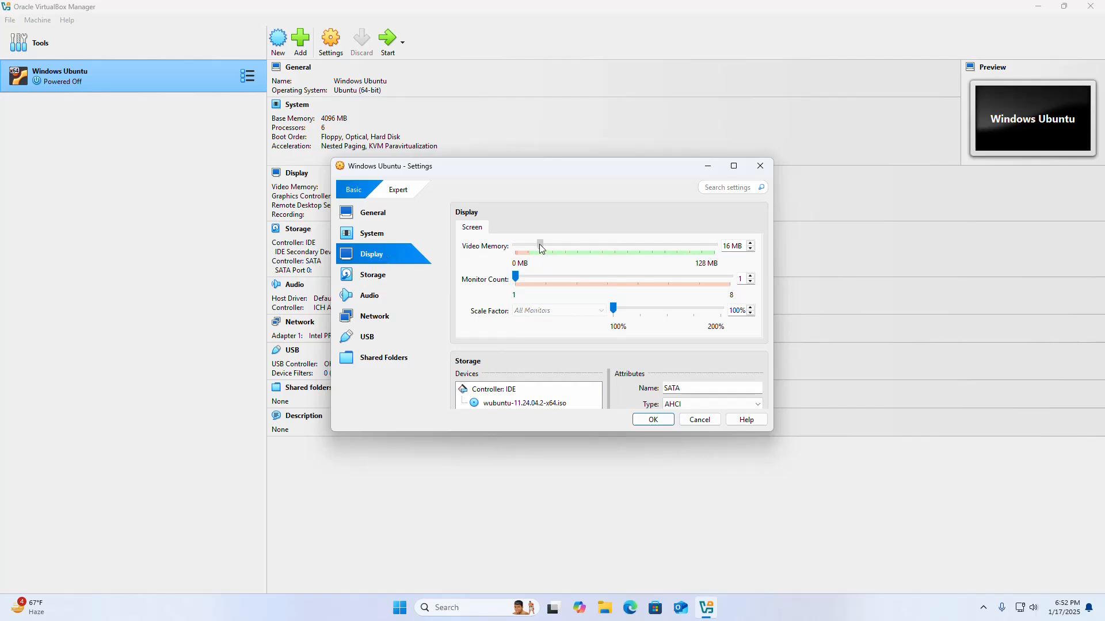
drag(539, 247, 719, 247)
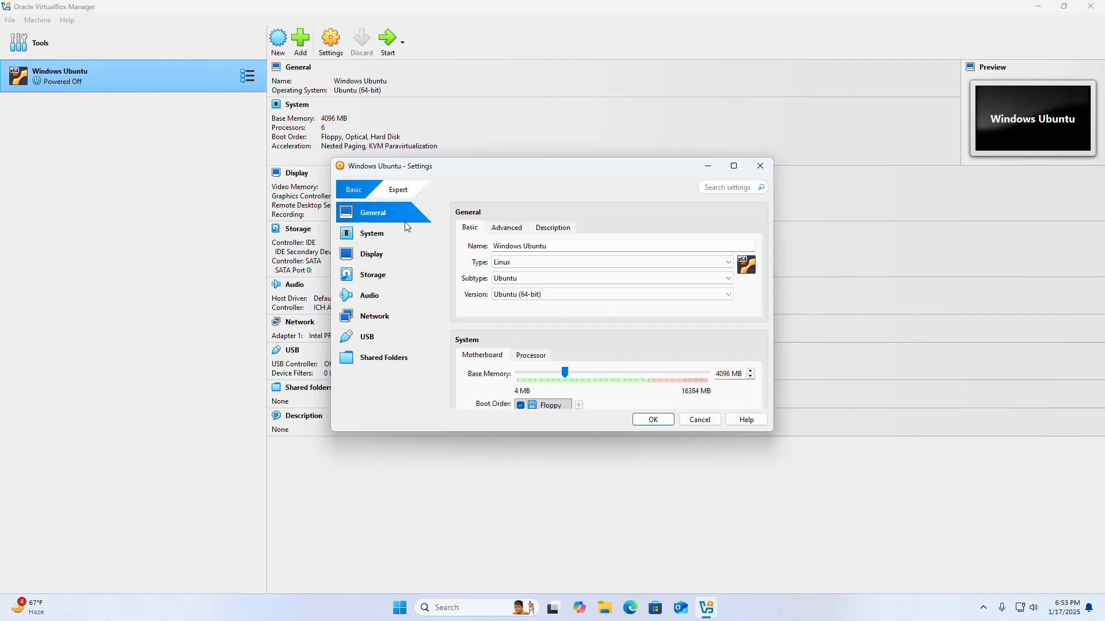
Switch the machine's settings to the Expert level and enable PAE/NX for the processor
click(397, 192)
scroll(487, 318, down, 2)
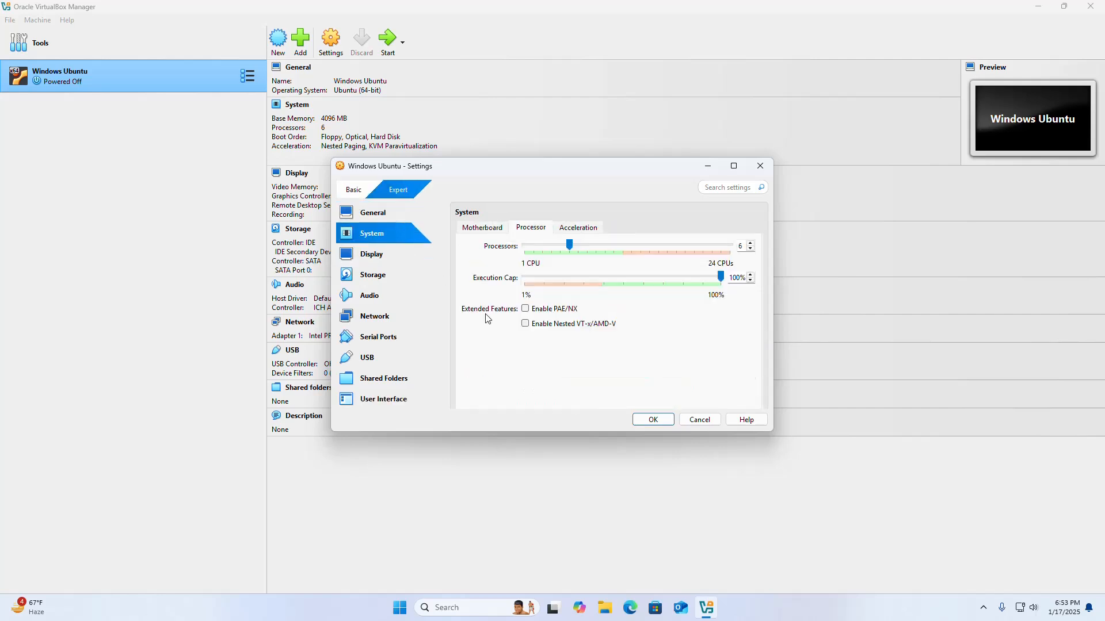
click(525, 310)
Enable 3D acceleration for the display with VMSVGA as the graphics controller, and save the machine's settings
click(378, 259)
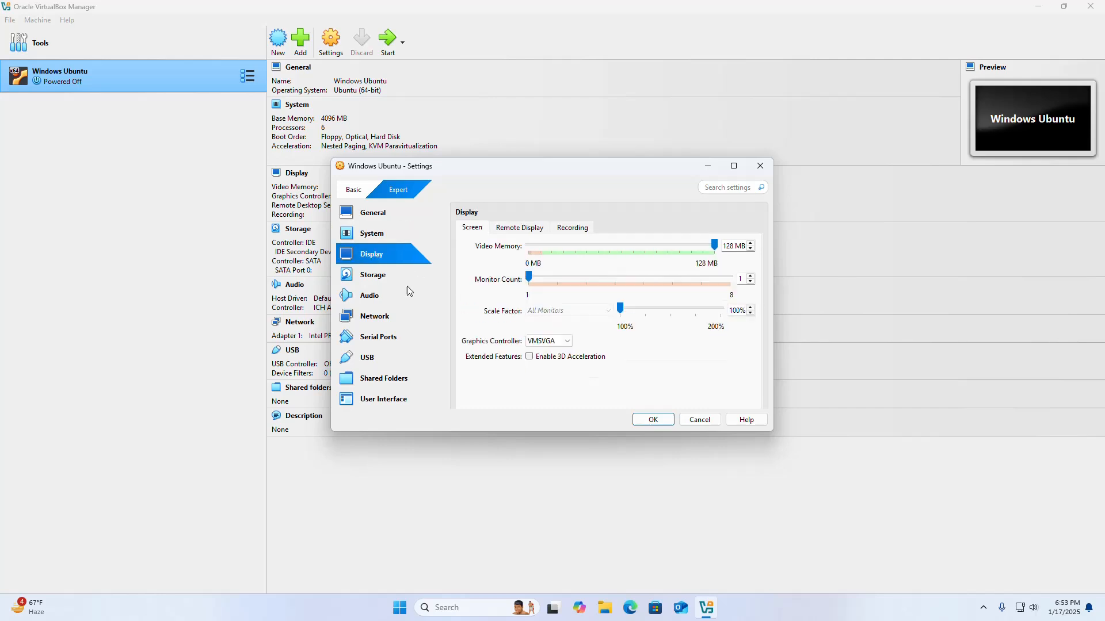
click(530, 357)
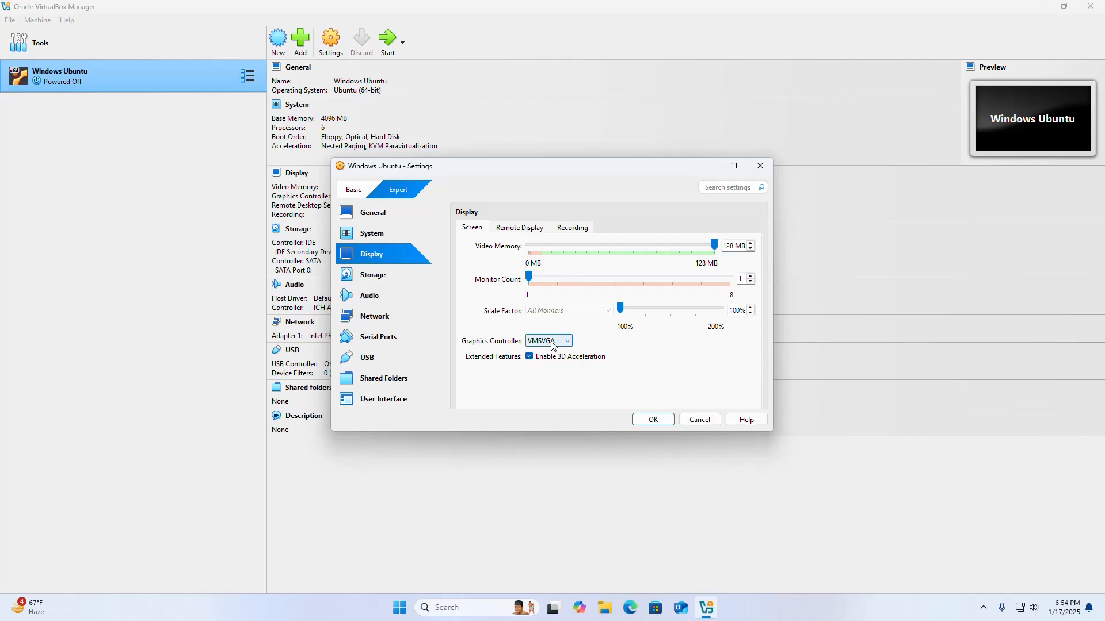
click(569, 342)
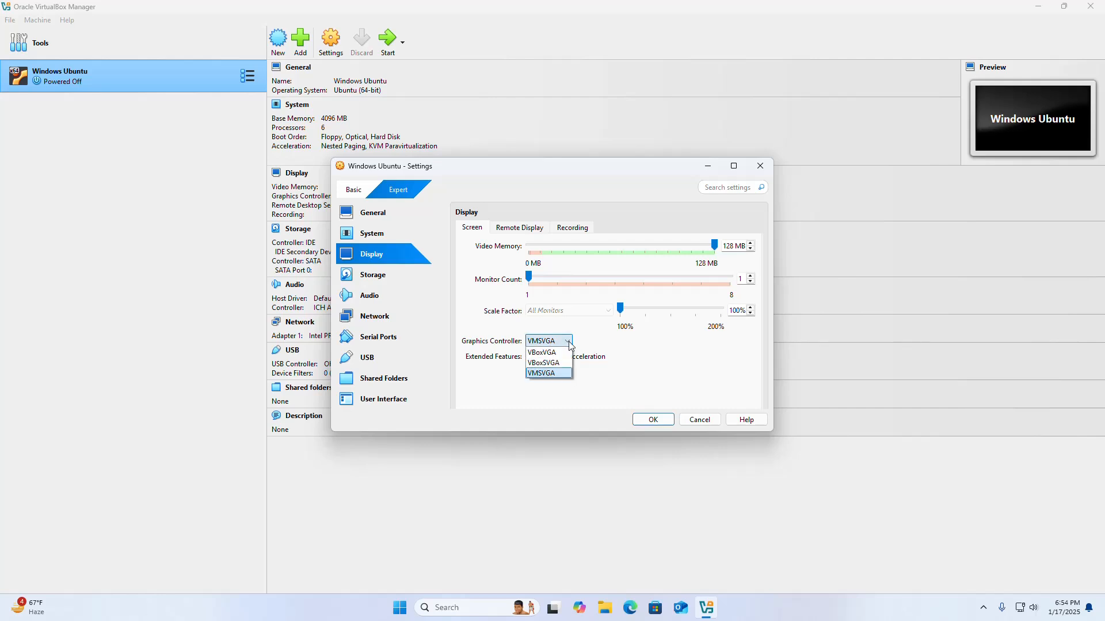
click(561, 373)
click(652, 420)
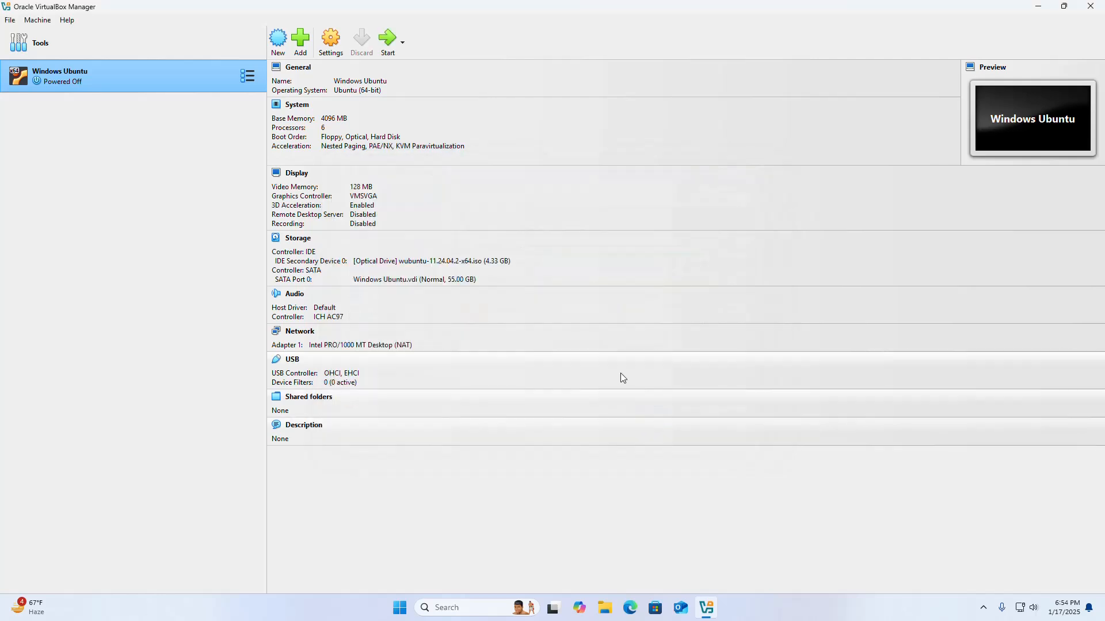
Start the Windows Ubuntu virtual machine and minimize the VirtualBox manager window
click(389, 42)
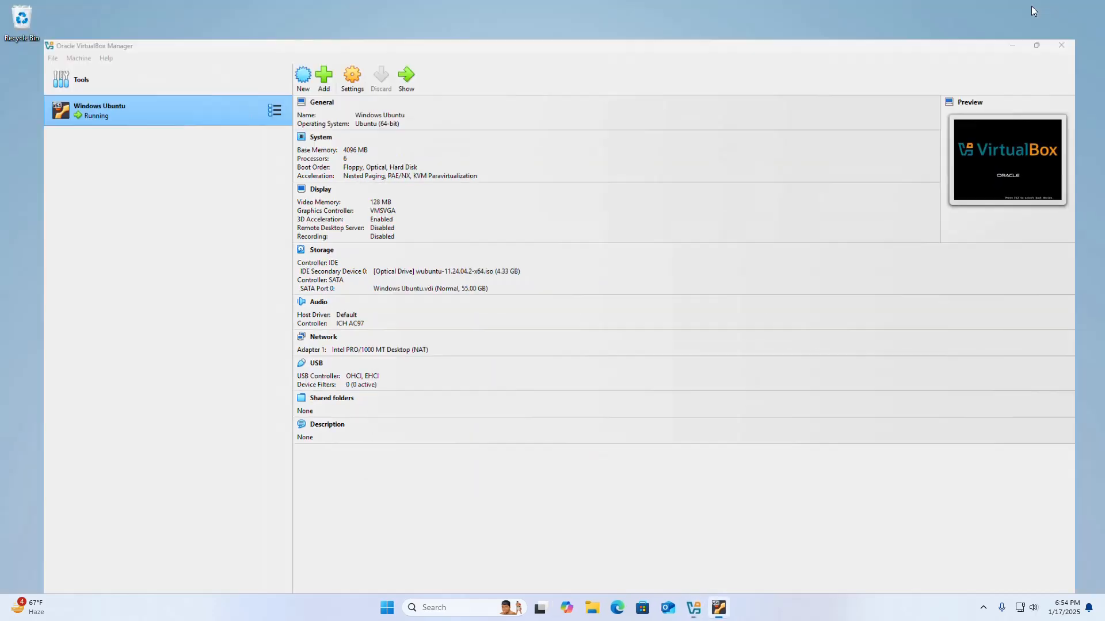
click(1036, 6)
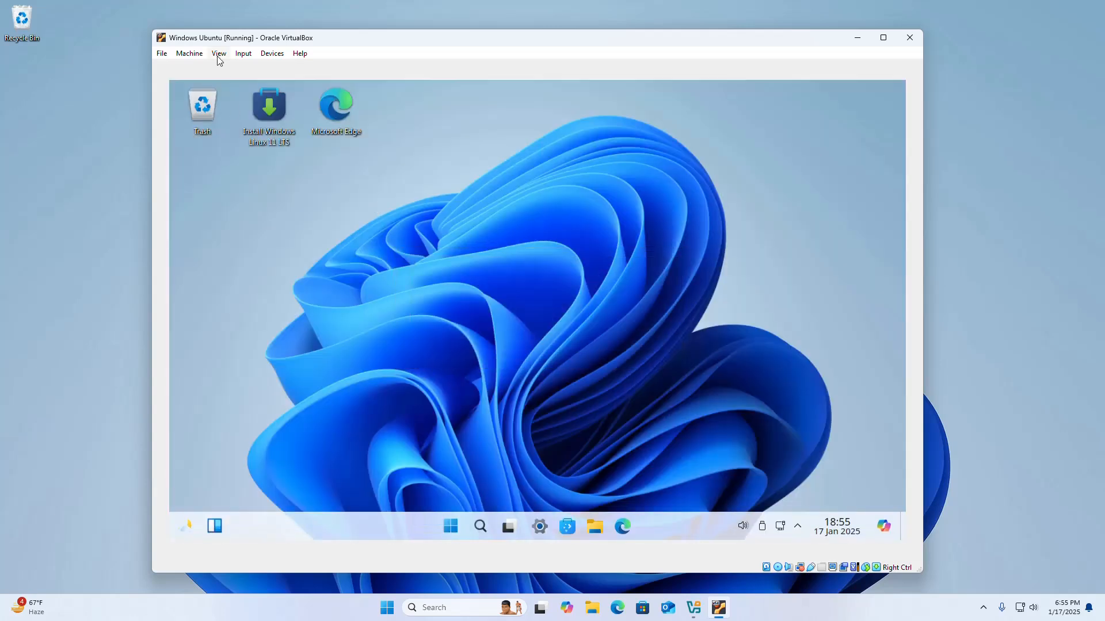
Switch the running virtual machine to Scaled Mode and maximize its window
click(219, 53)
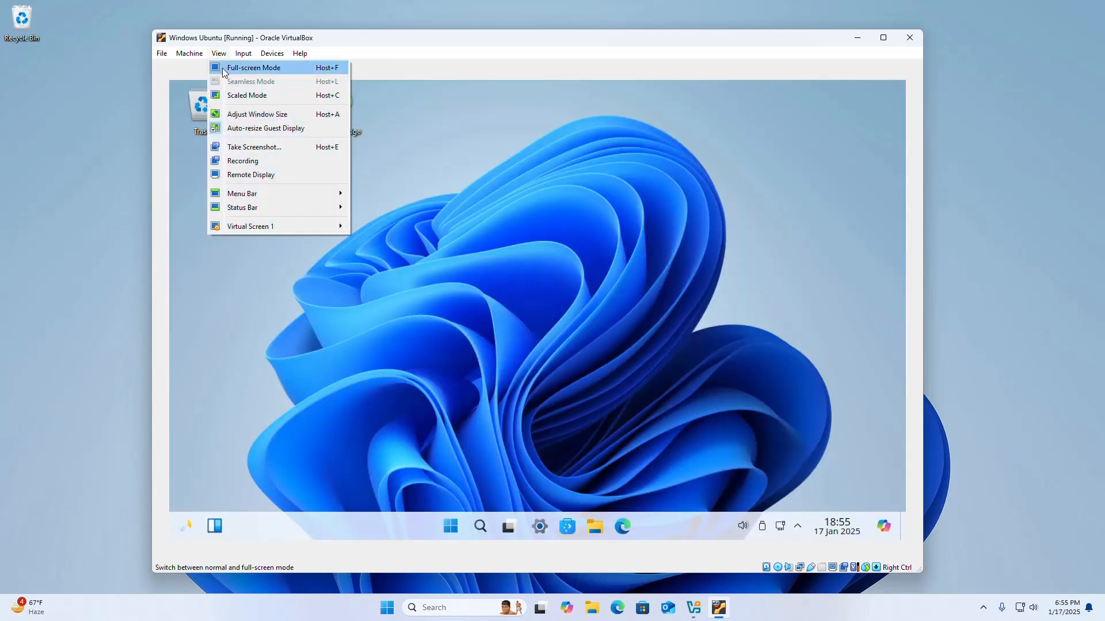
click(246, 95)
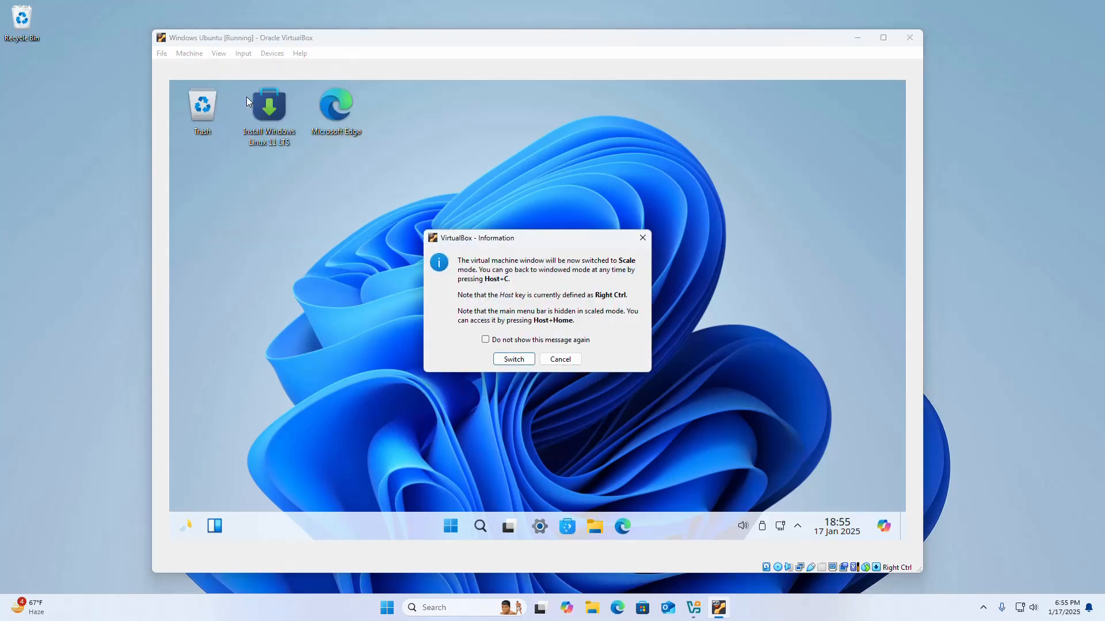
click(518, 361)
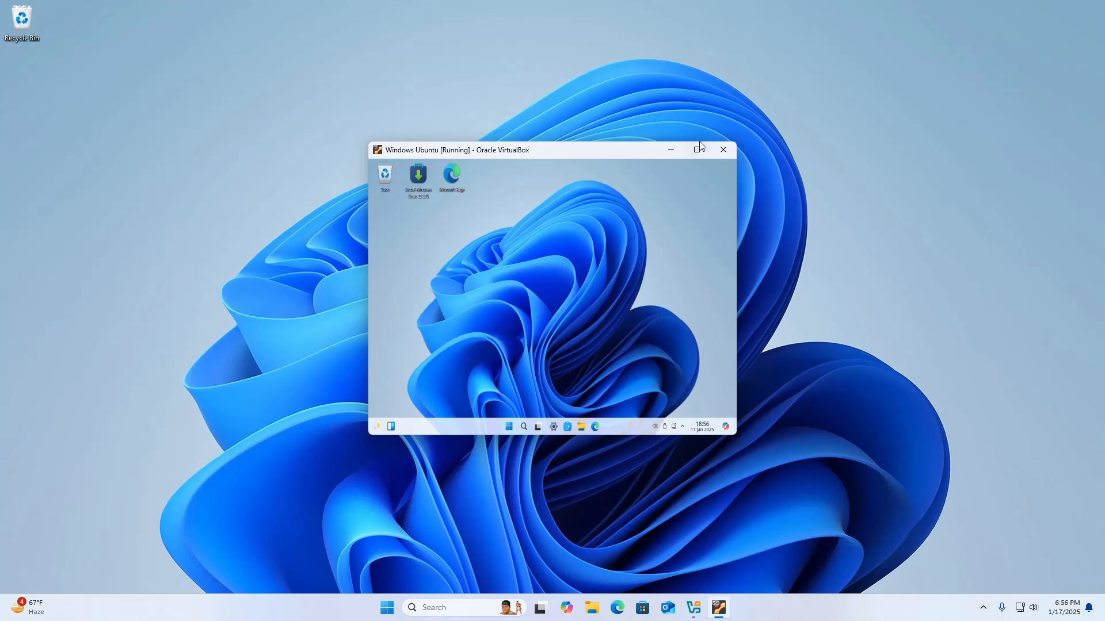
click(699, 146)
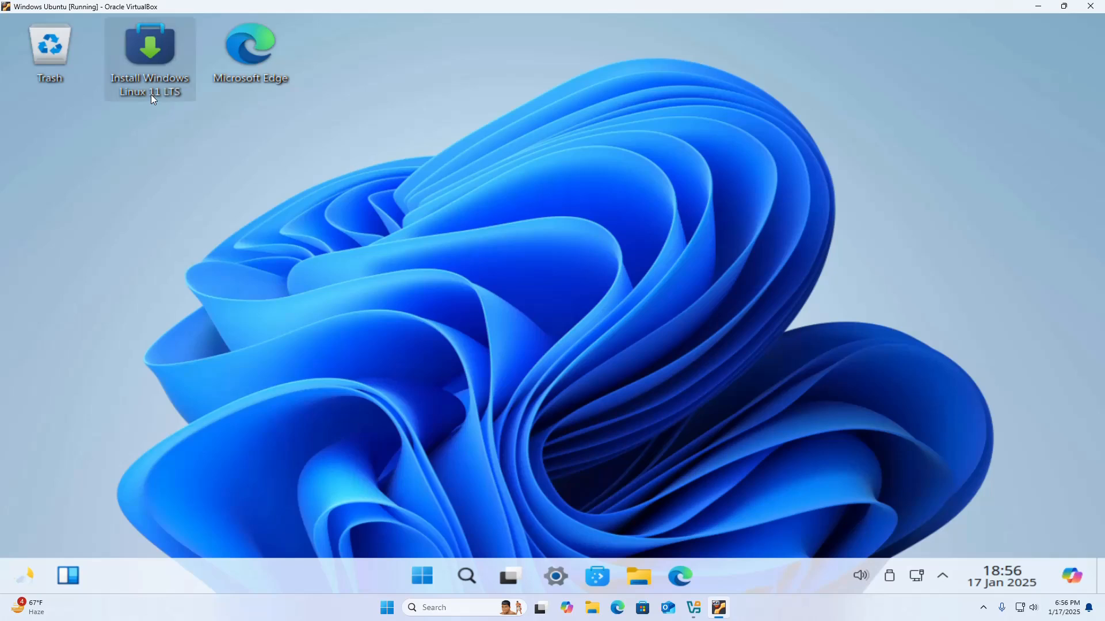
Launch the Windows Linux 11 installer from the desktop and continue with American English as the system language
double_click(148, 55)
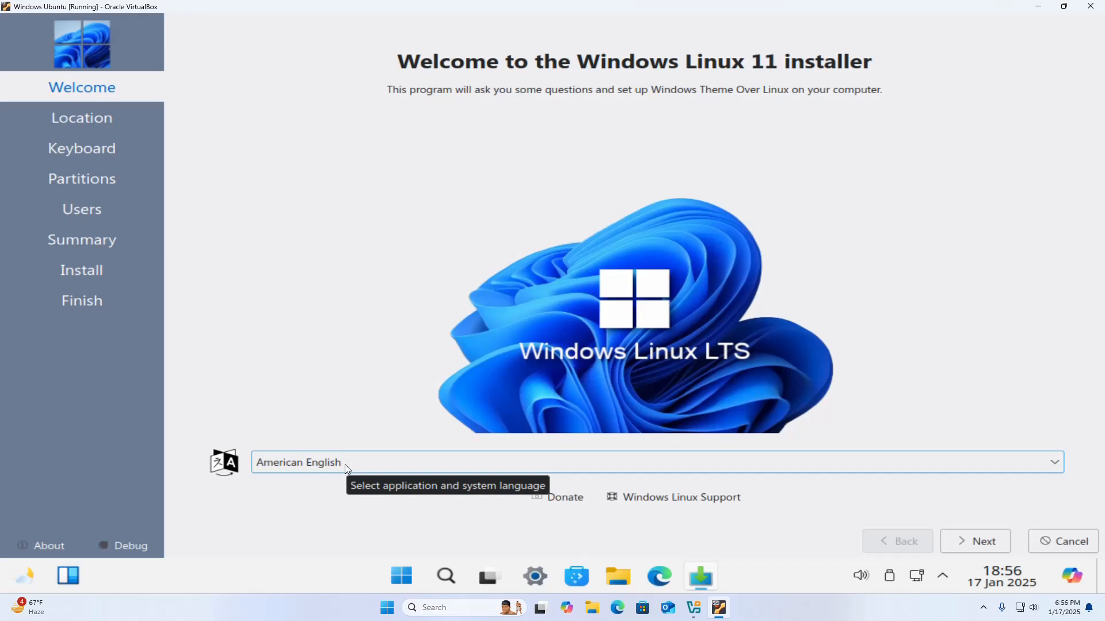
click(347, 468)
click(345, 466)
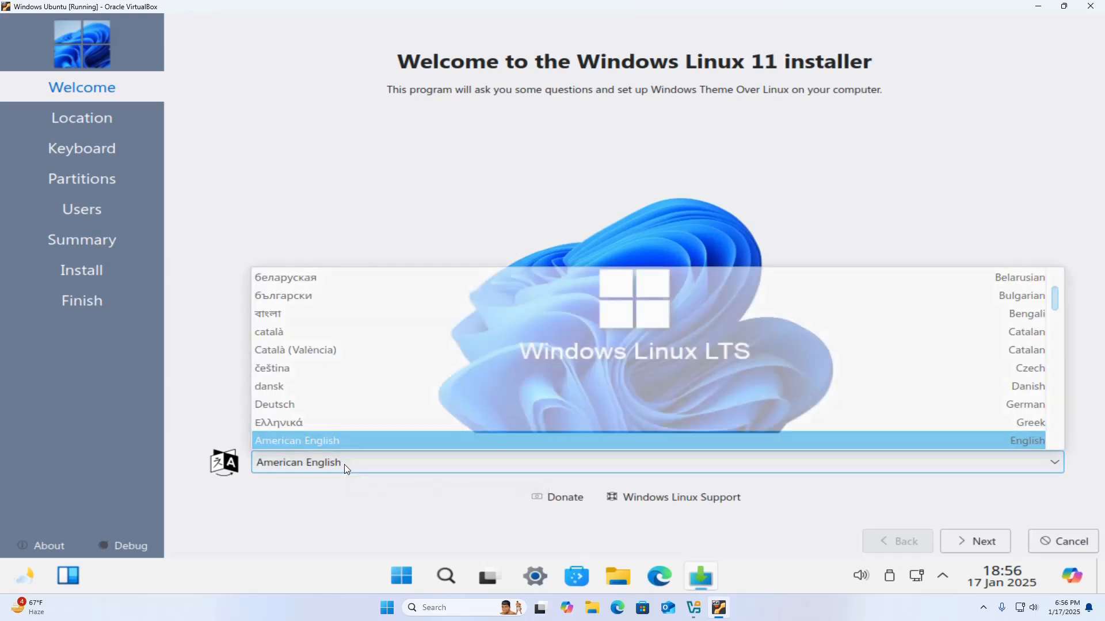
click(983, 542)
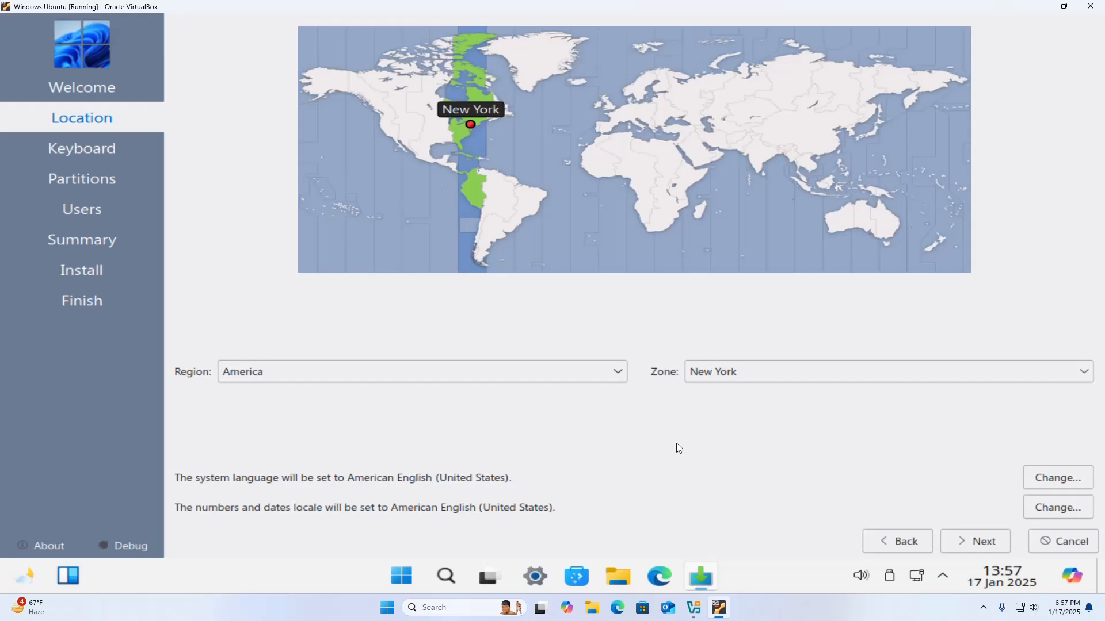
Accept the America/New York time zone and the English (US) keyboard layout with the Default variant
click(985, 538)
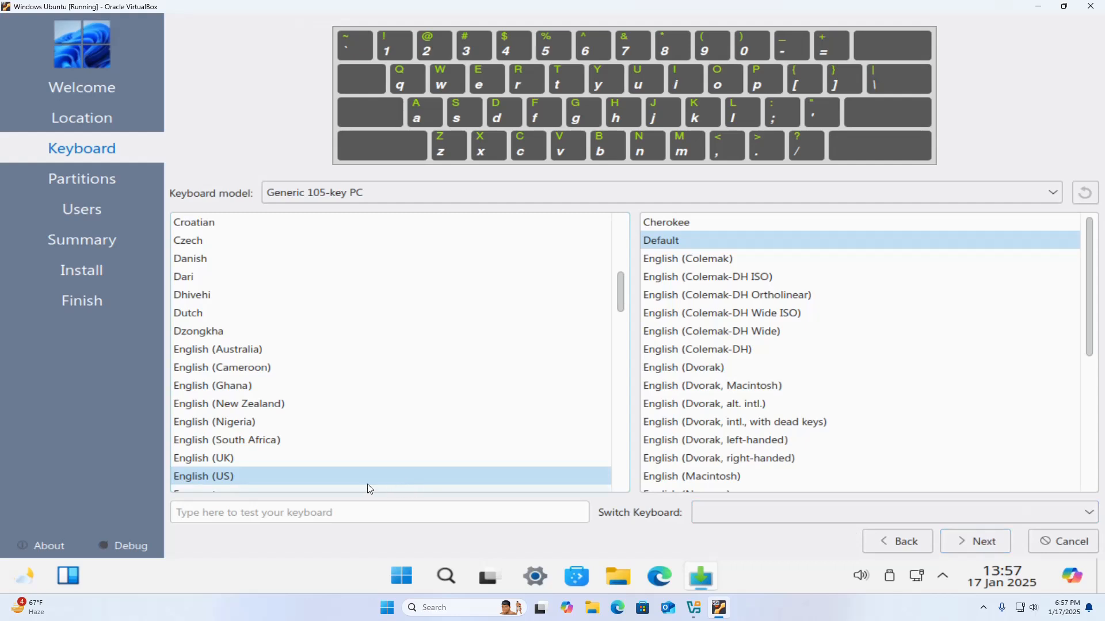
click(658, 243)
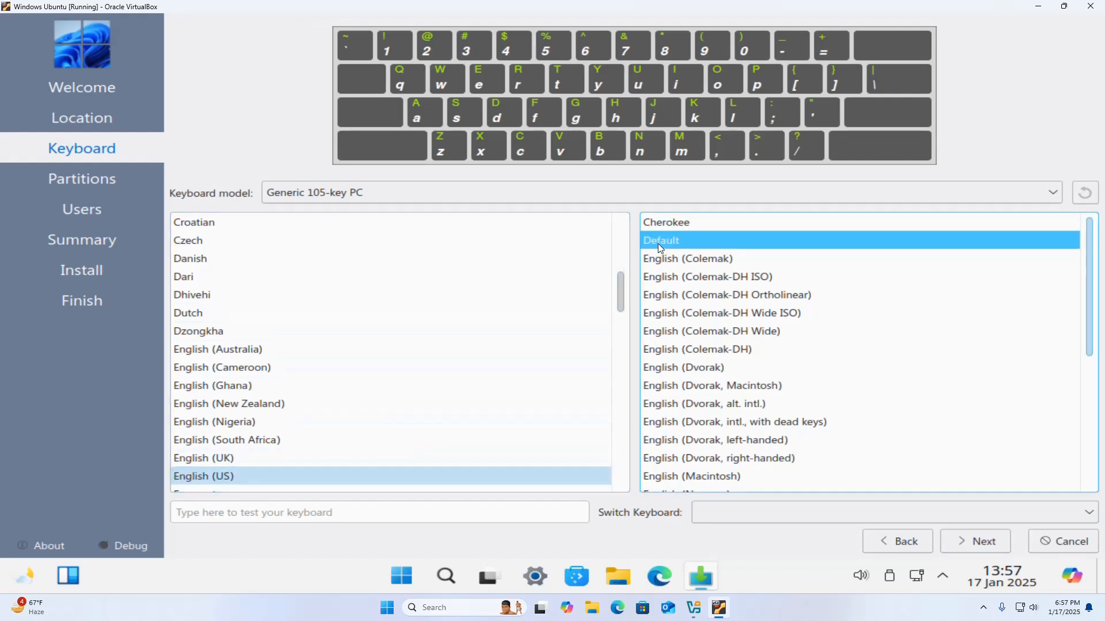
click(996, 548)
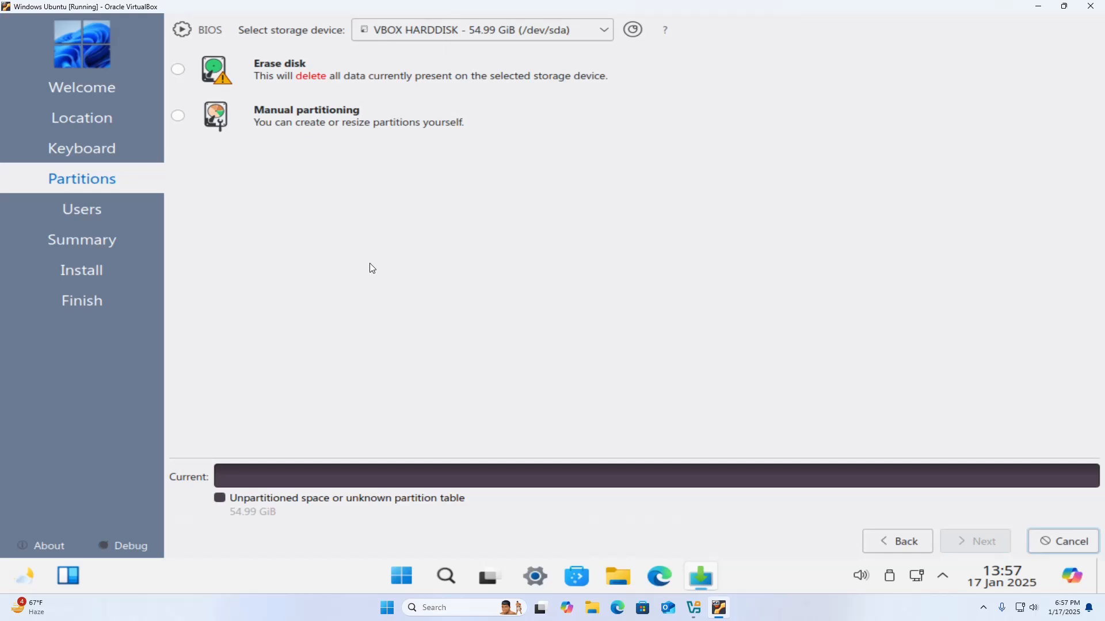
Choose to erase the VBOX HARDDISK (/dev/sda) for the installation and continue to the user setup
click(602, 30)
click(410, 312)
click(179, 70)
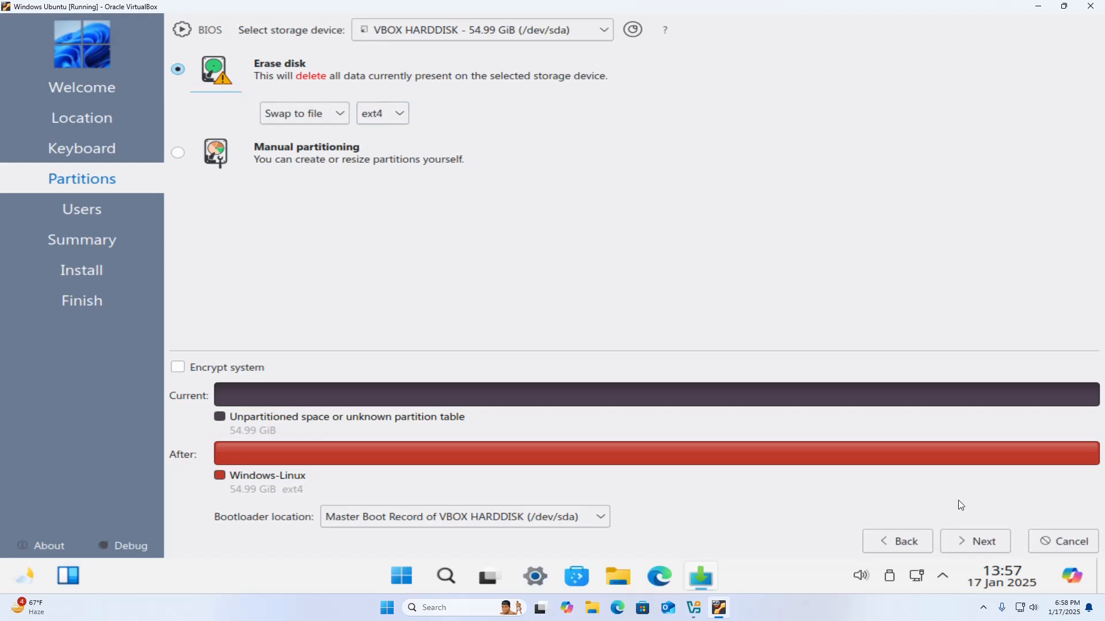
click(979, 543)
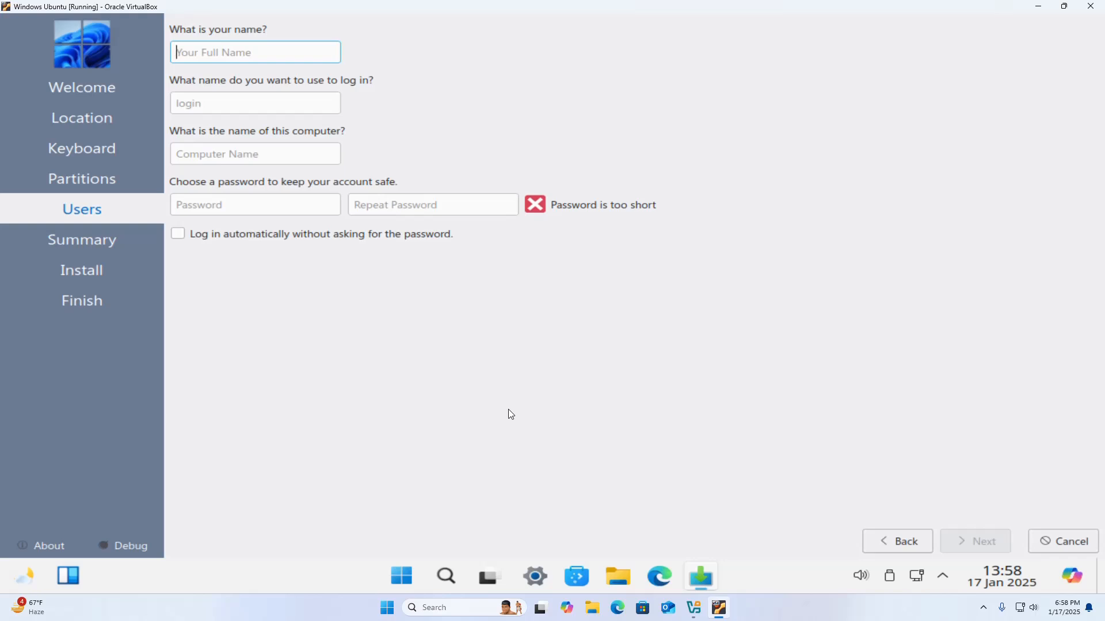
Enter BootMyOS as the user's name and set the computer name to mypc
text(B)
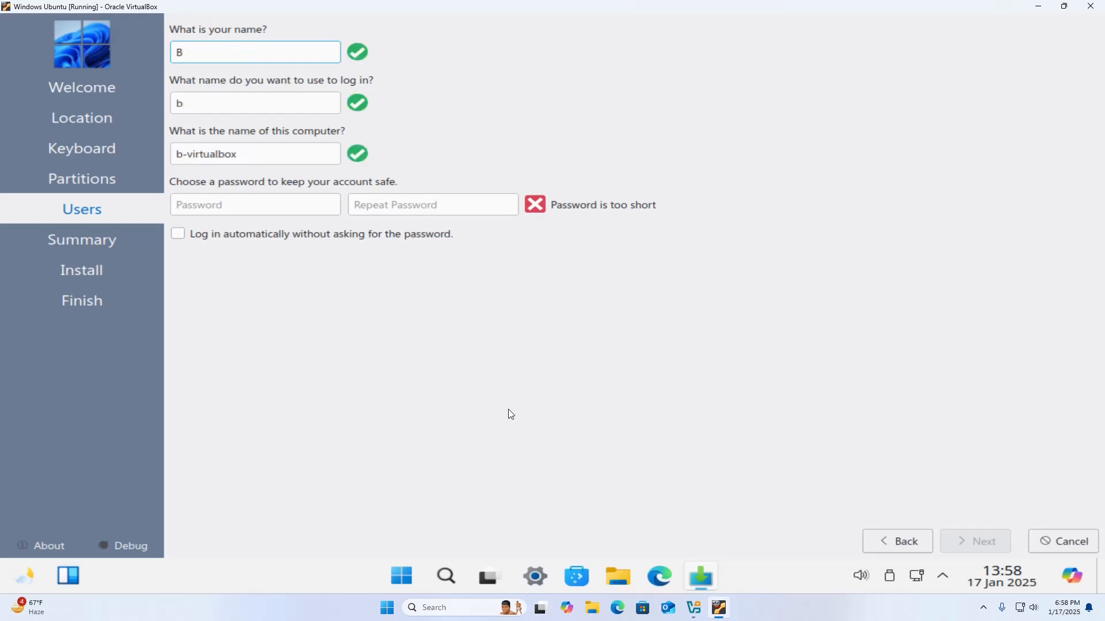
text(ootMyOS)
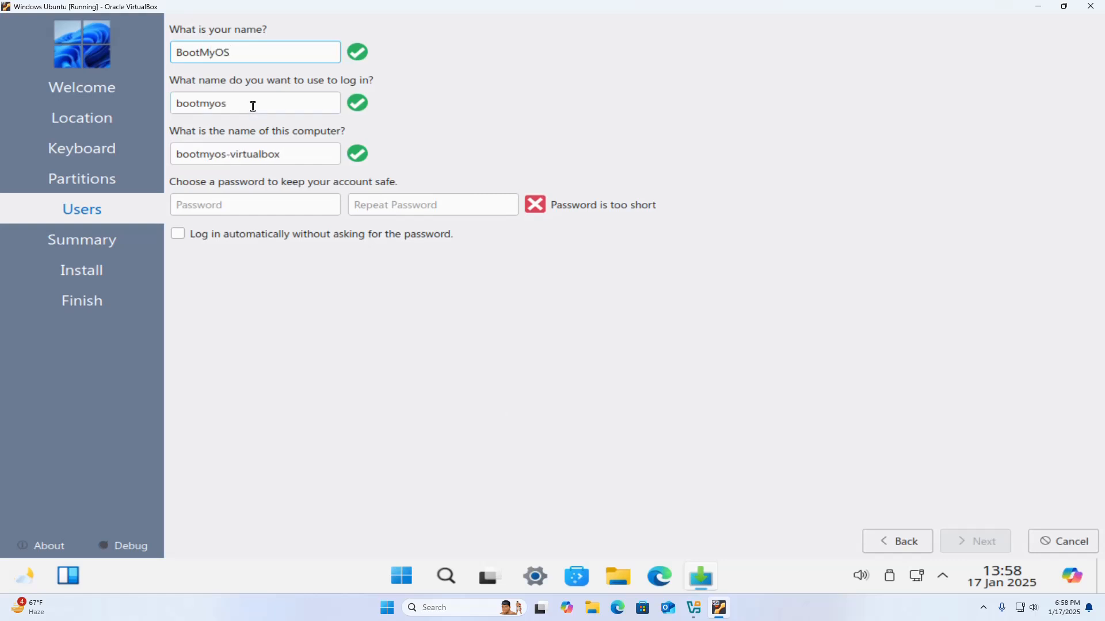
drag(253, 106, 176, 103)
click(283, 155)
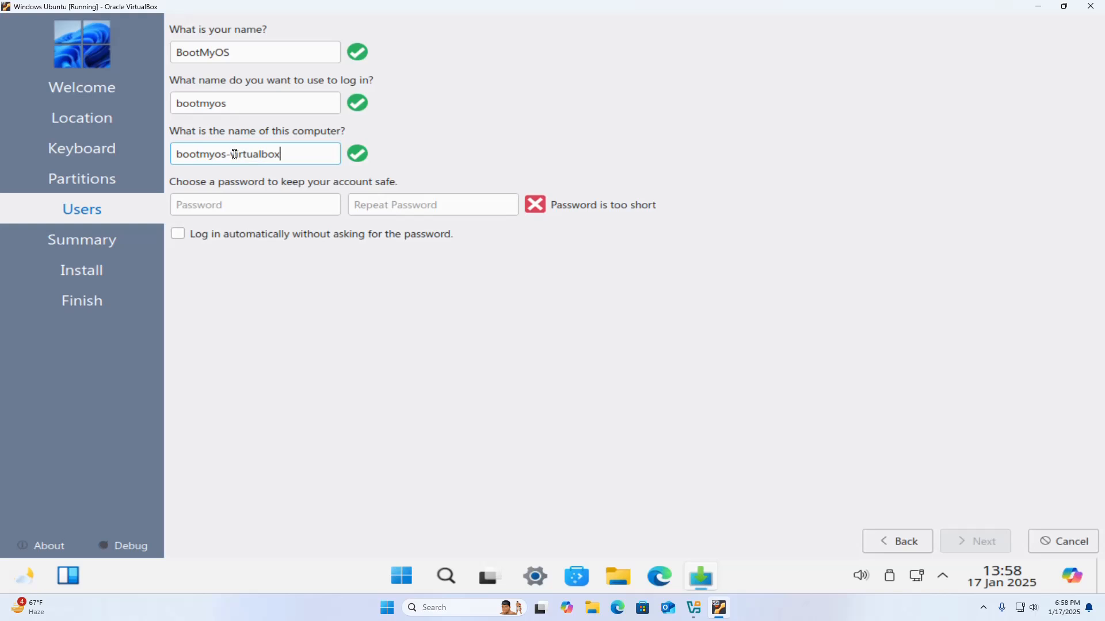
triple_click(184, 155)
text(mypc)
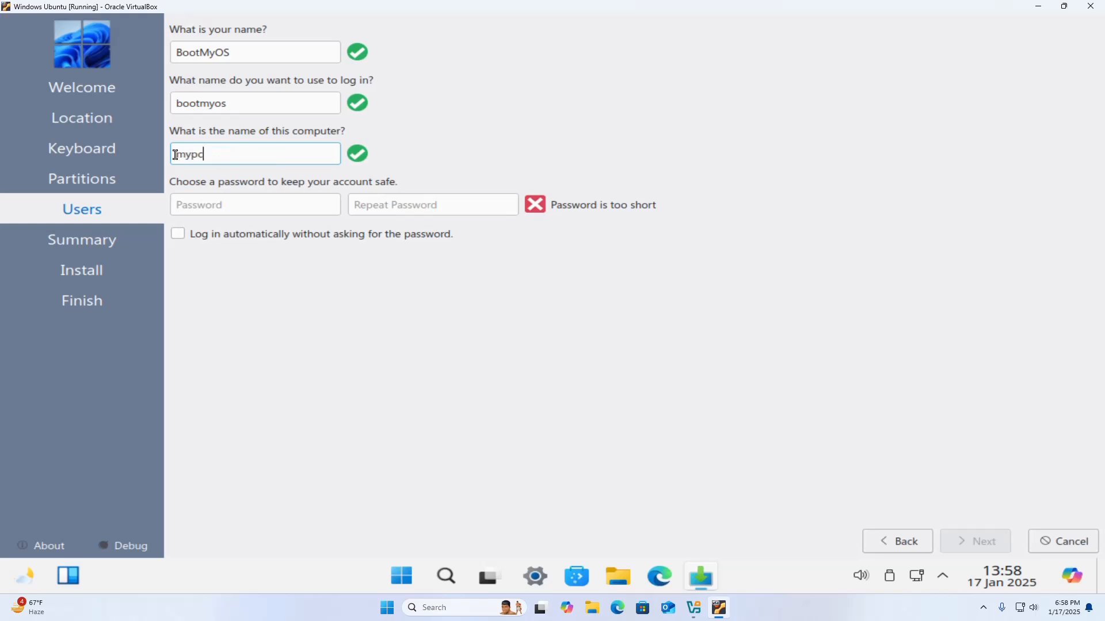
Enter and repeat the account password, and continue to the installation summary
click(226, 207)
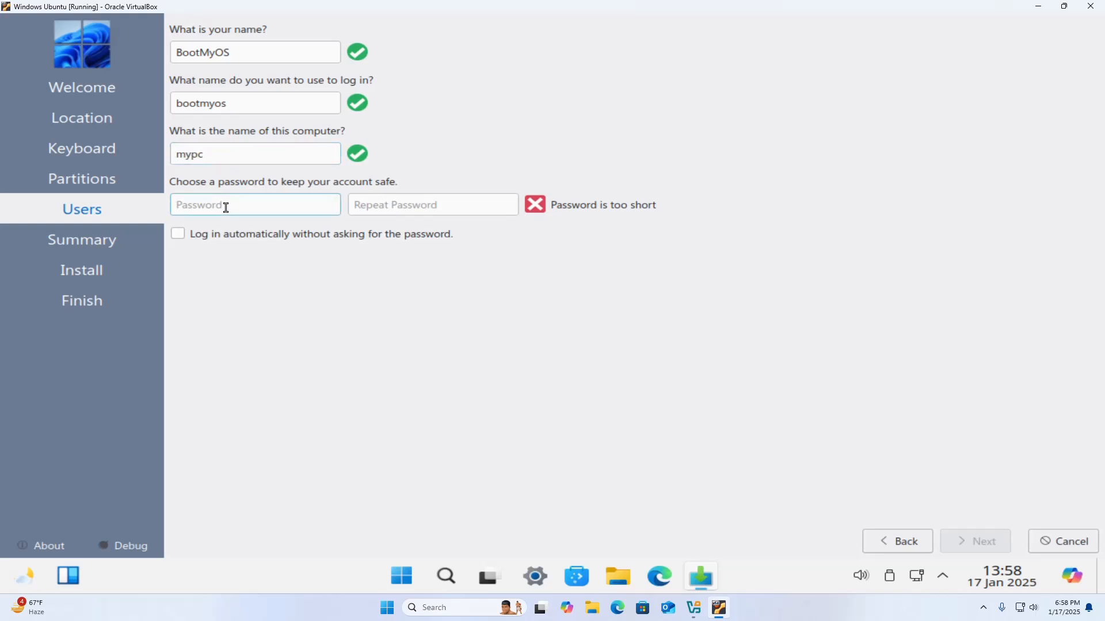
text(•••••)
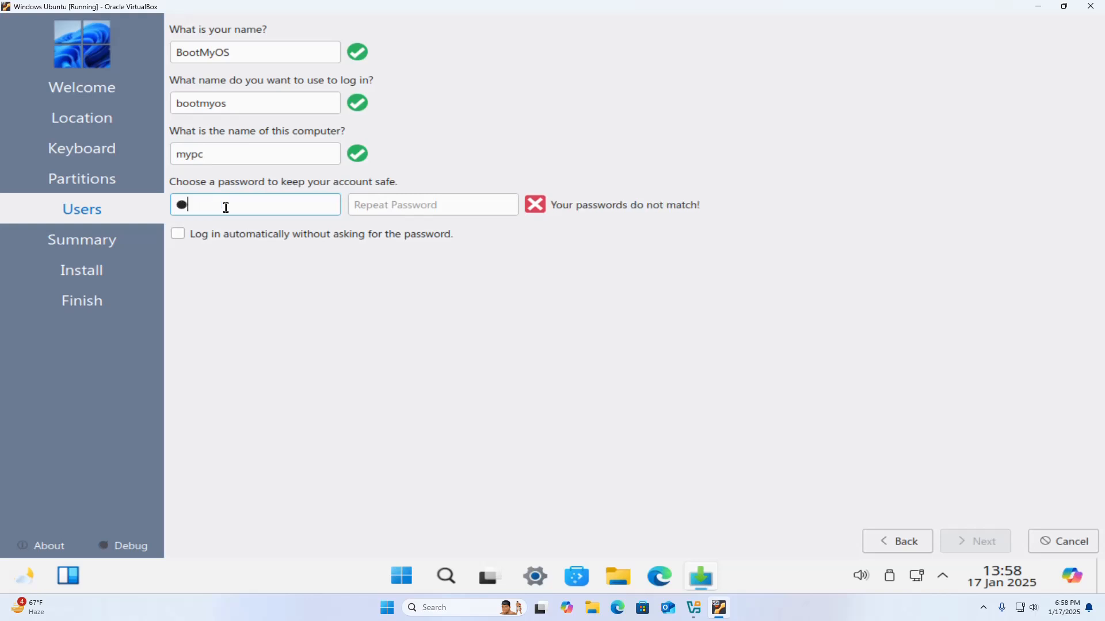
key(BackSpace)
key(BackSpace)
key(BackSpace)
key(BackSpace)
key(BackSpace)
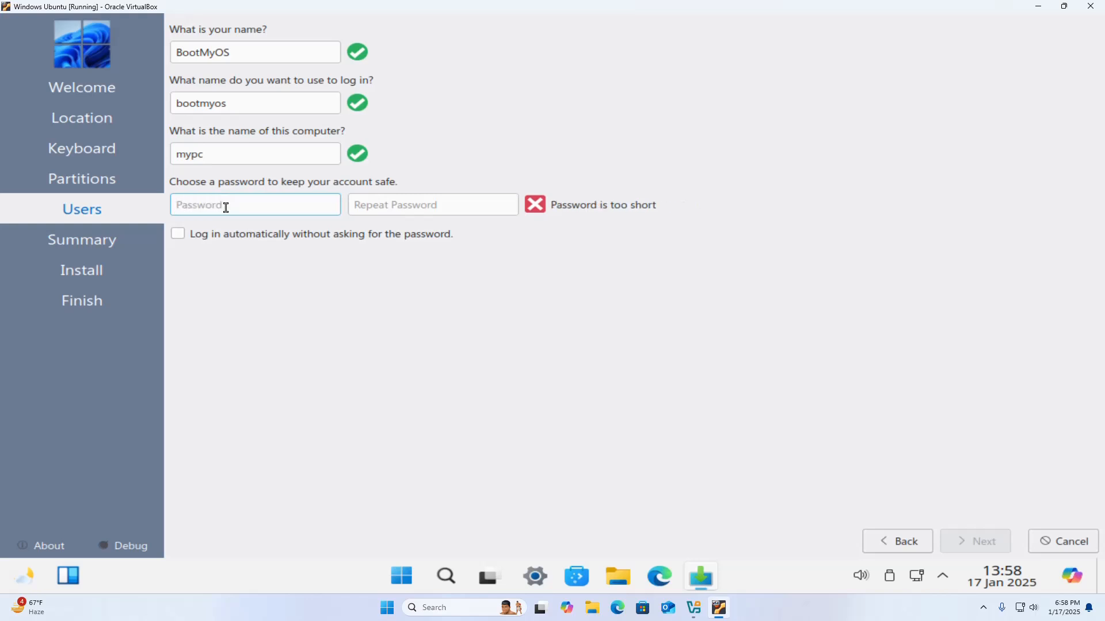
text(••••••)
key(Tab)
text(••••••)
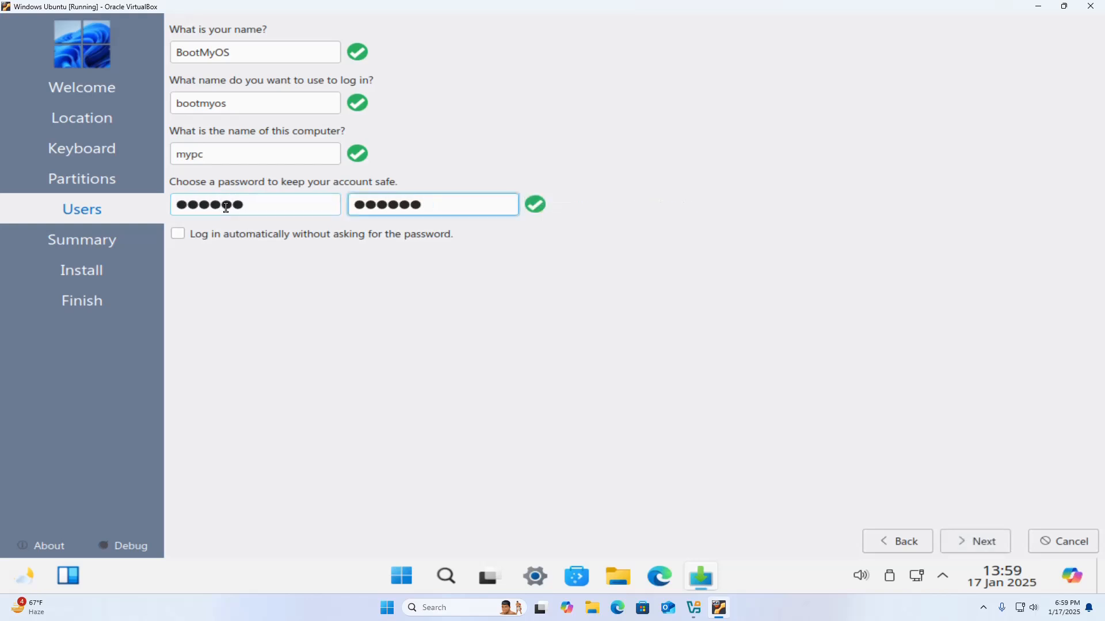
click(979, 541)
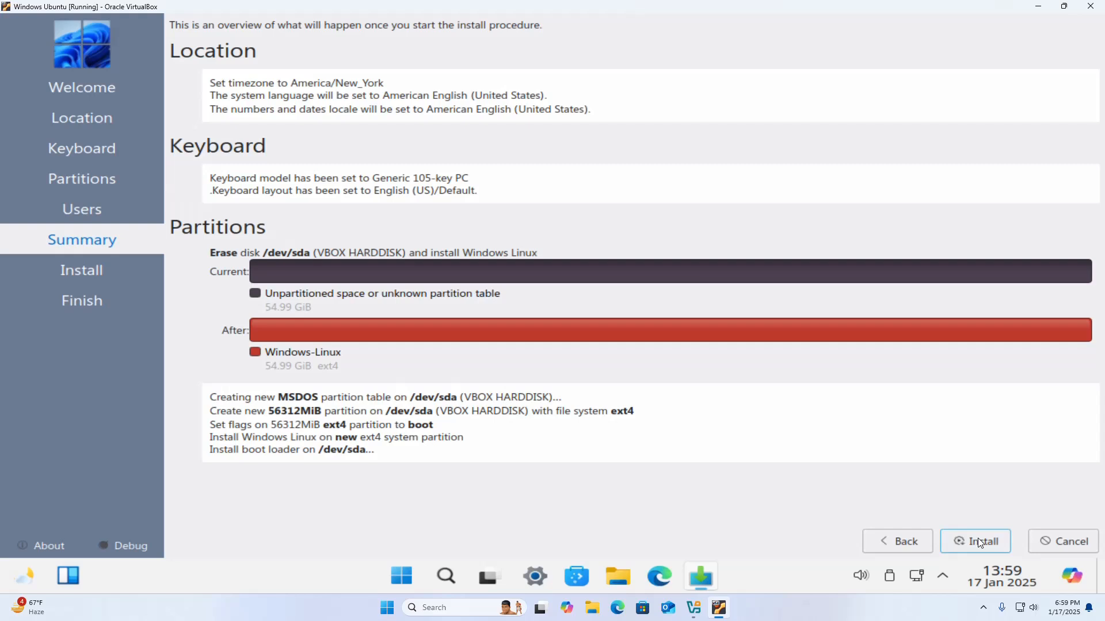
Install Windows Linux with the summarized settings and restart the virtual machine into the new system
click(978, 538)
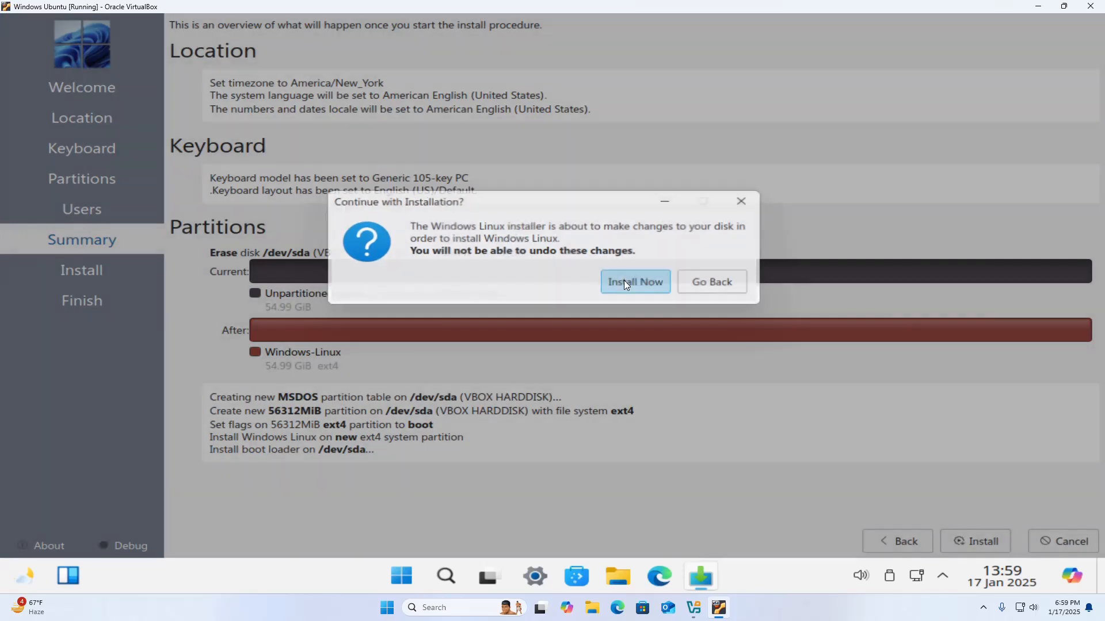
click(624, 282)
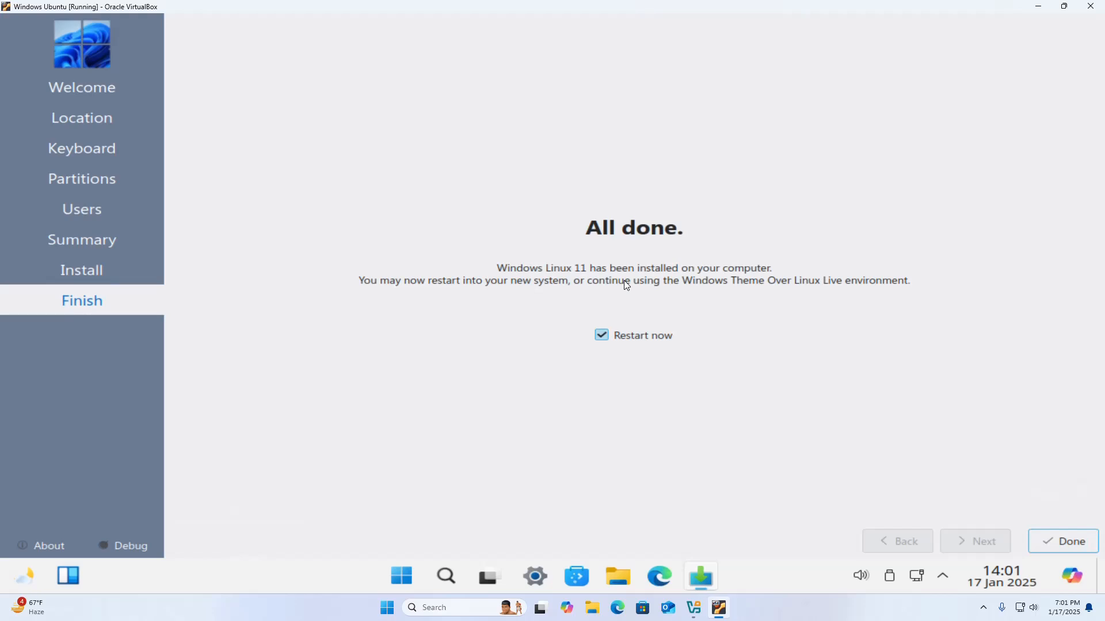
click(1052, 541)
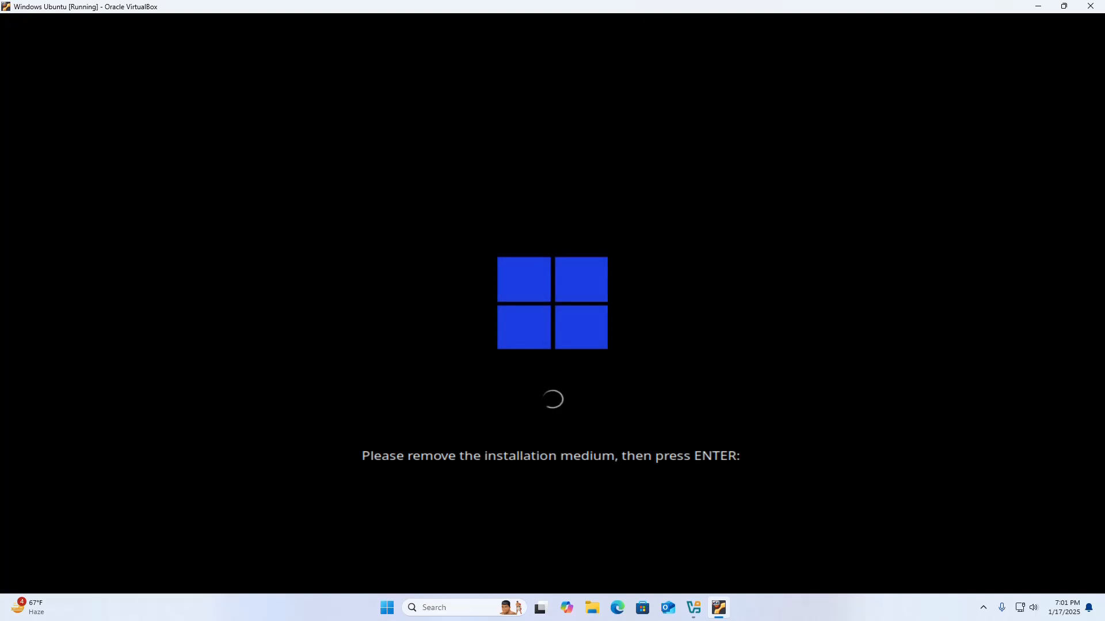
key(Return)
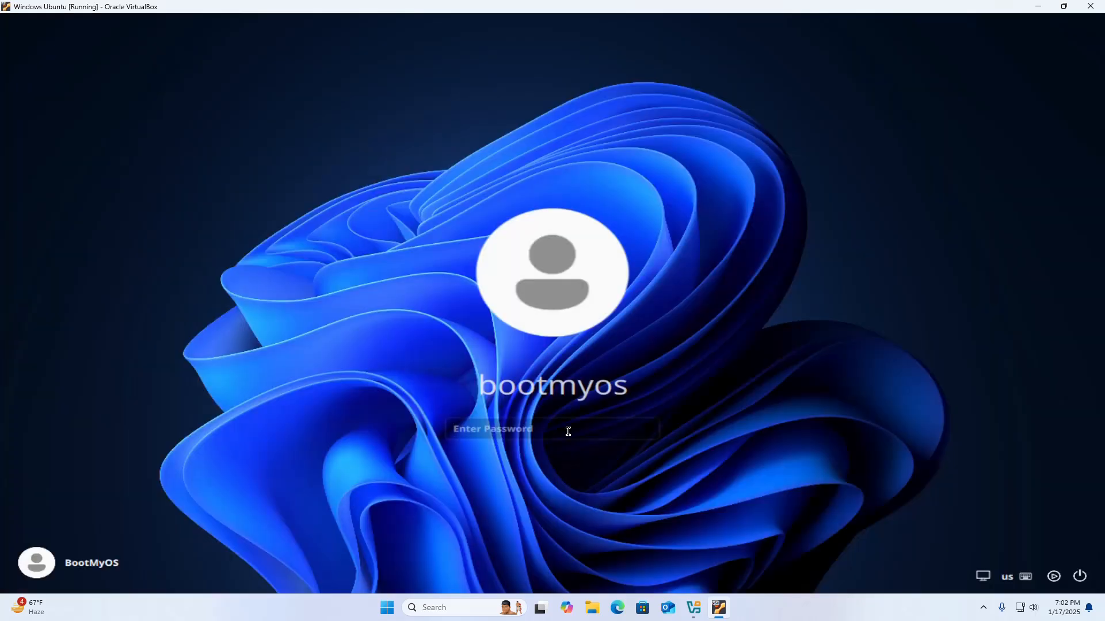
Log in to the installed system with the account password and close the Settings window
text(••••••)
key(Return)
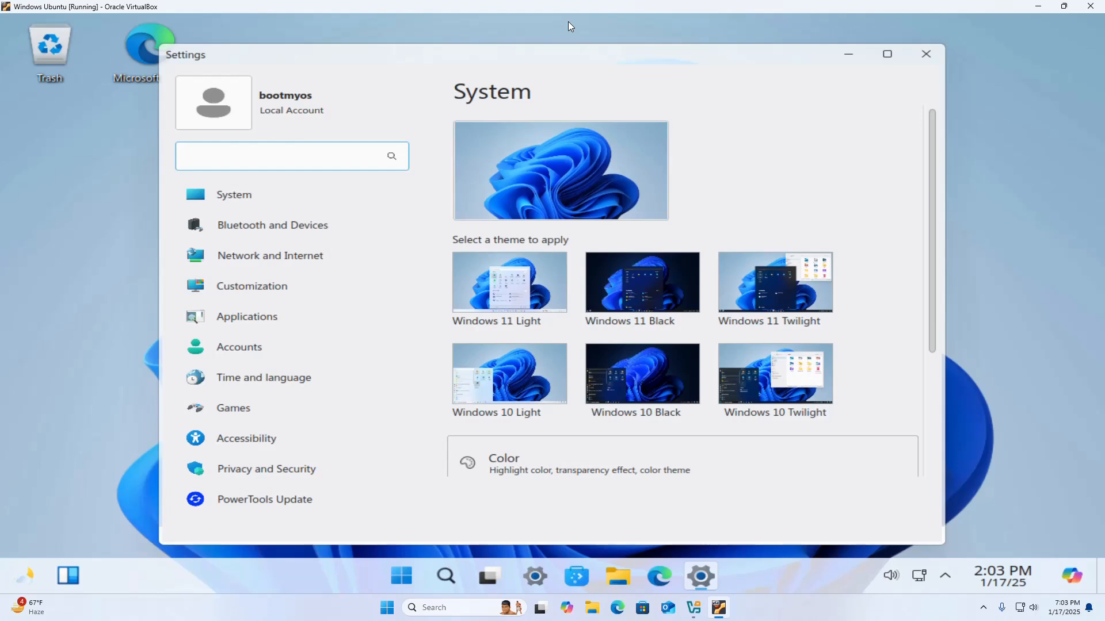
click(926, 53)
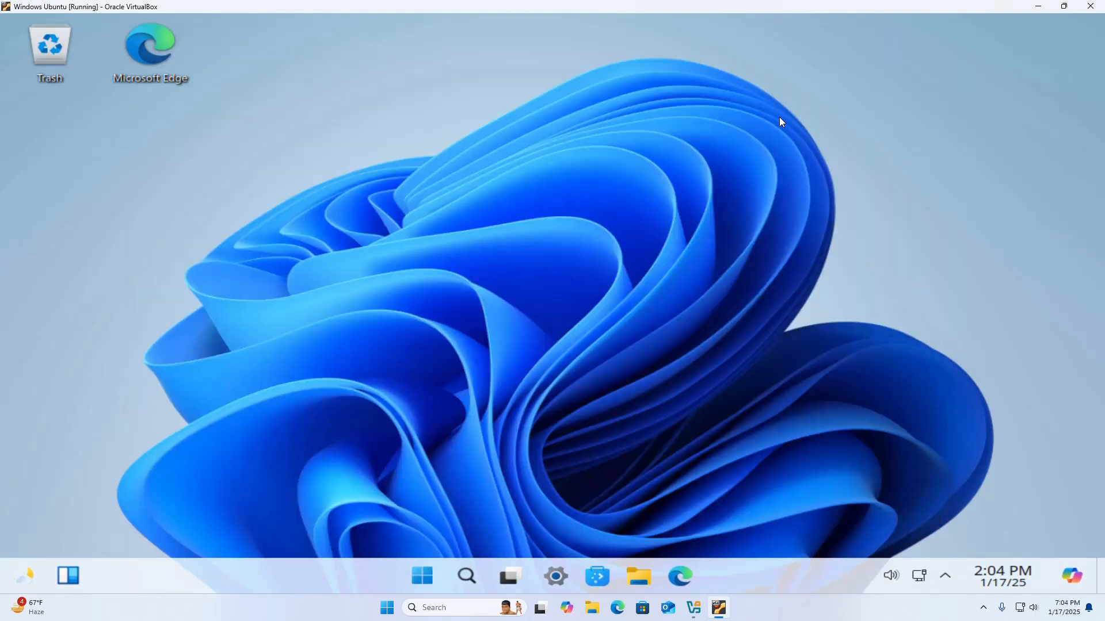
Restore the virtual machine window to its smaller size, move it aside, and bring up VirtualBox Manager as a non-maximized window
click(1063, 6)
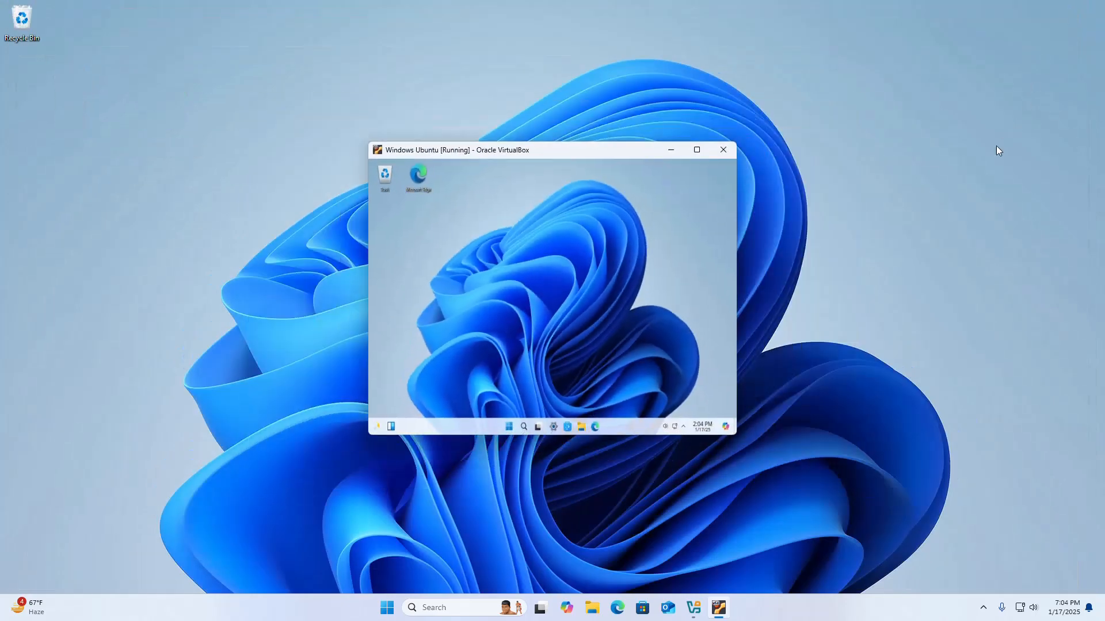
drag(582, 152, 717, 162)
click(693, 608)
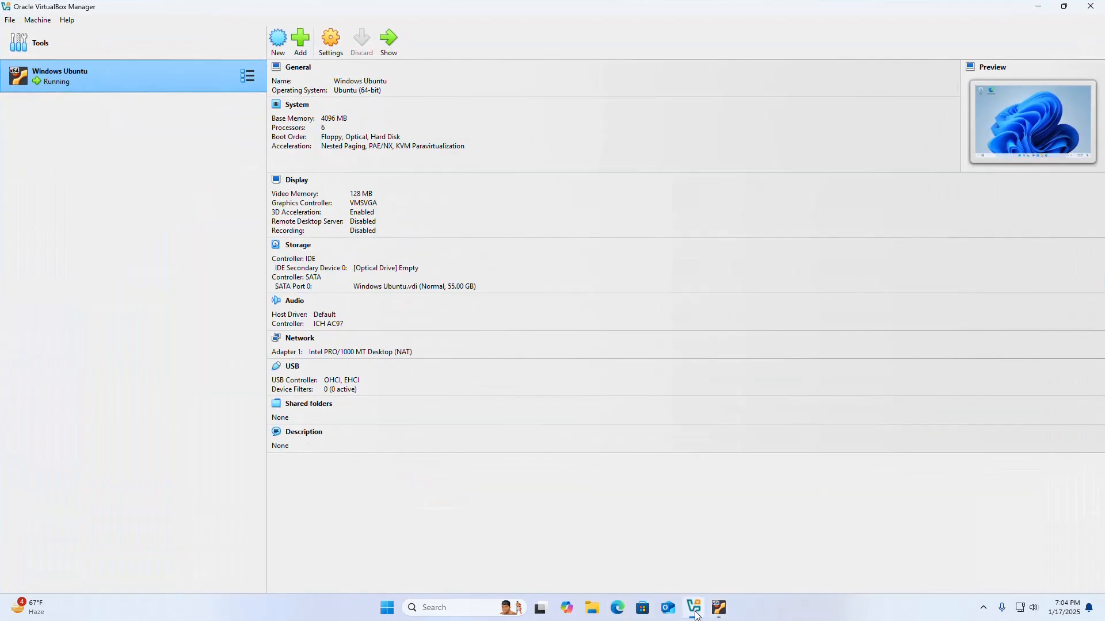
click(1064, 6)
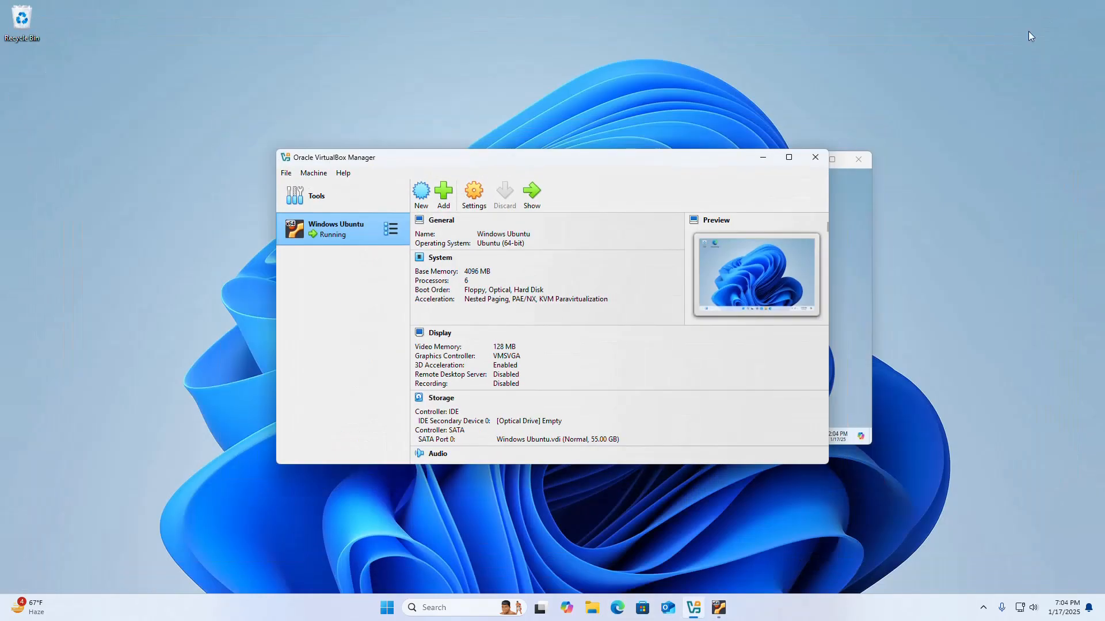